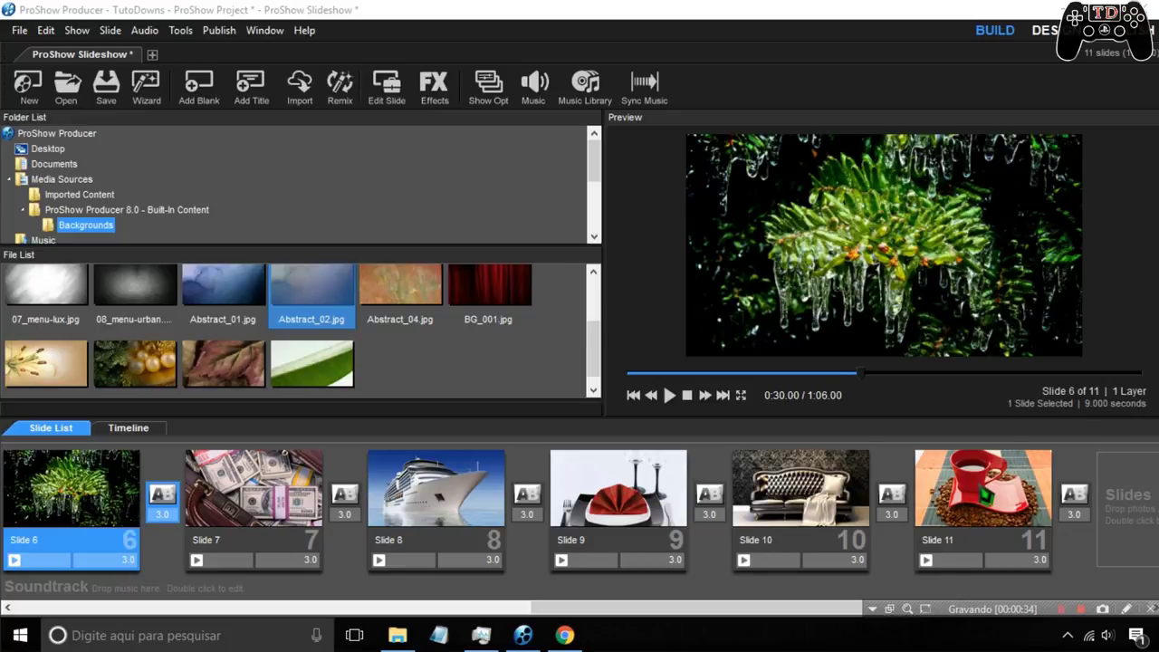
Set the action at the end of slide 11 to Return To Menu in its slide options
click(1030, 489)
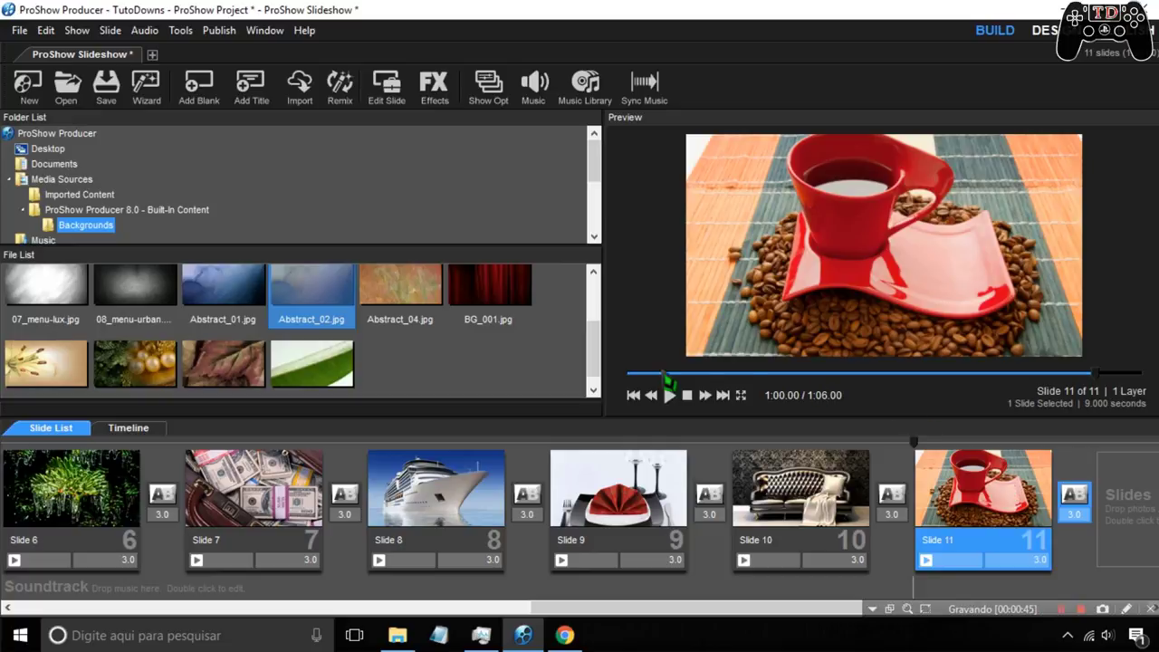
click(110, 31)
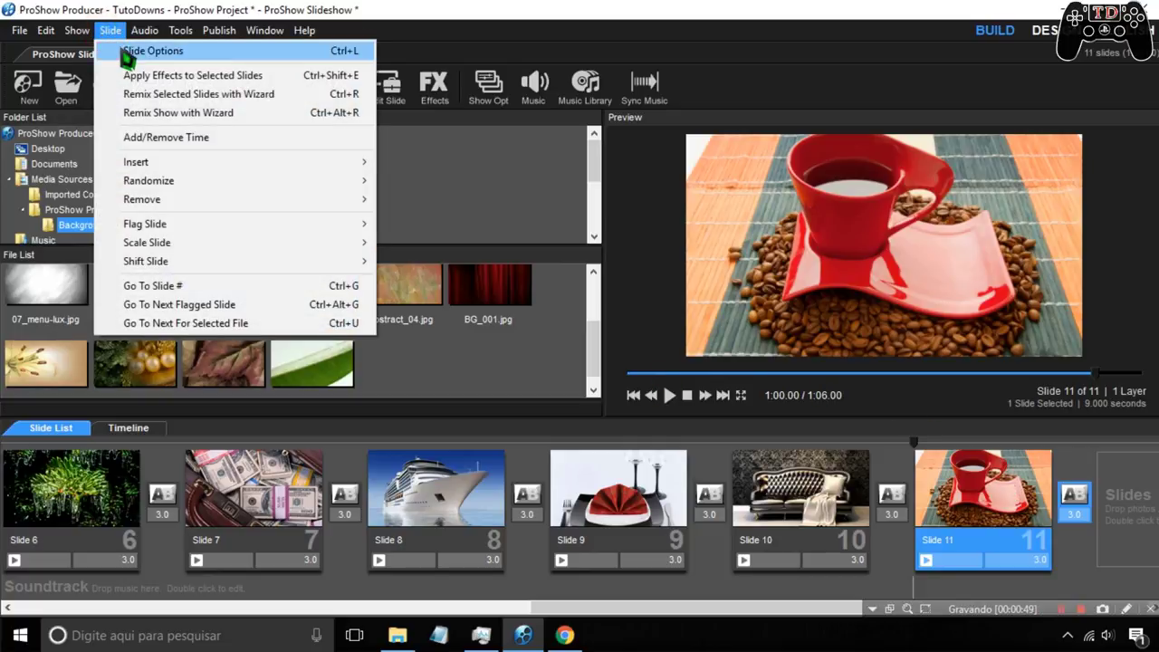
click(127, 51)
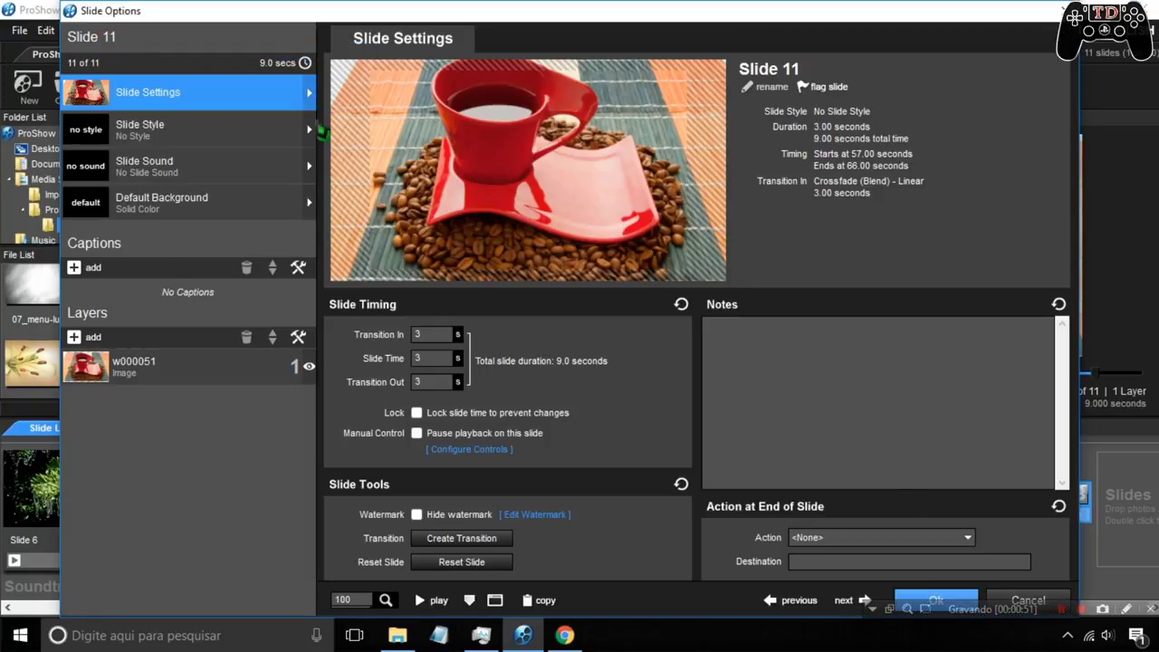
click(834, 538)
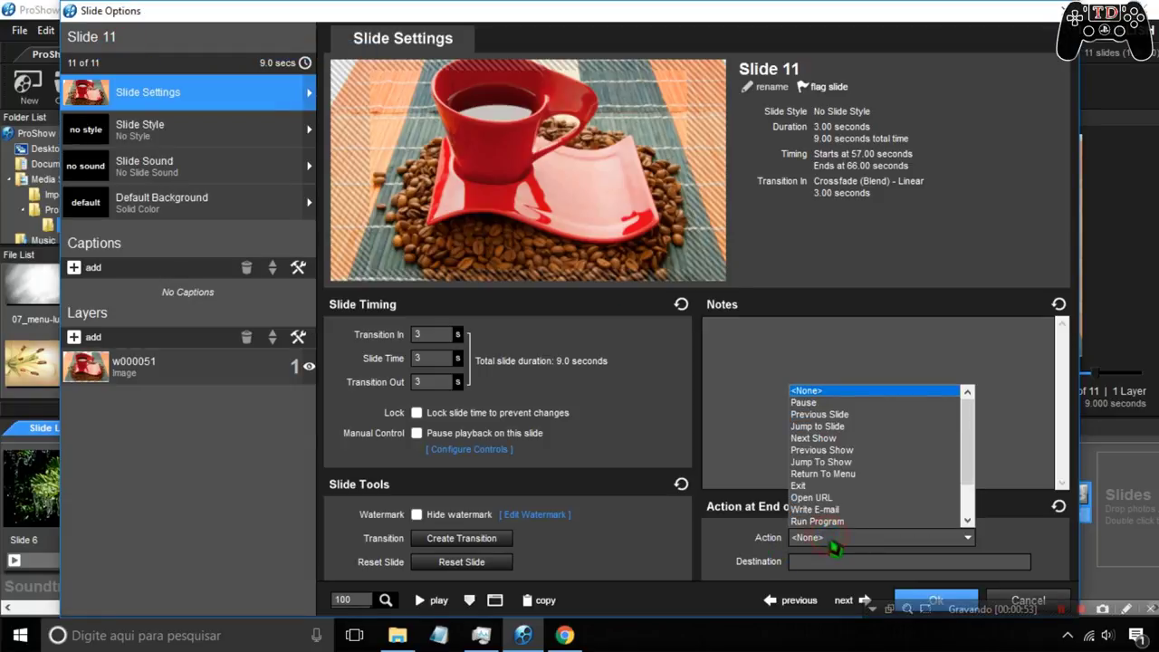
click(820, 473)
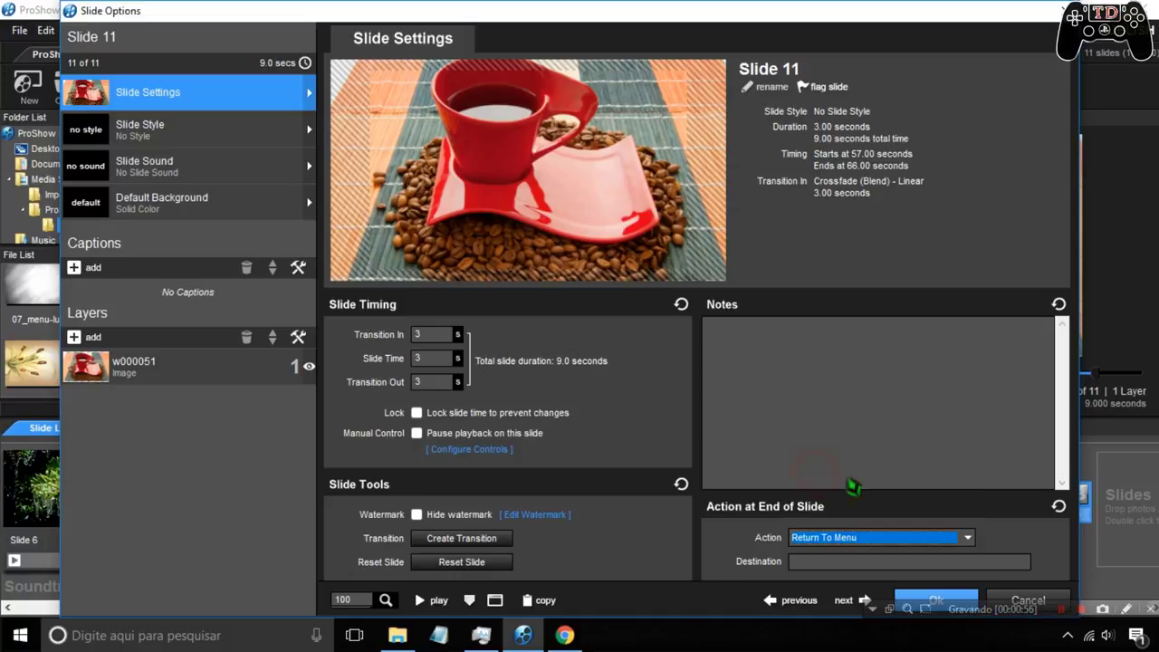
click(937, 600)
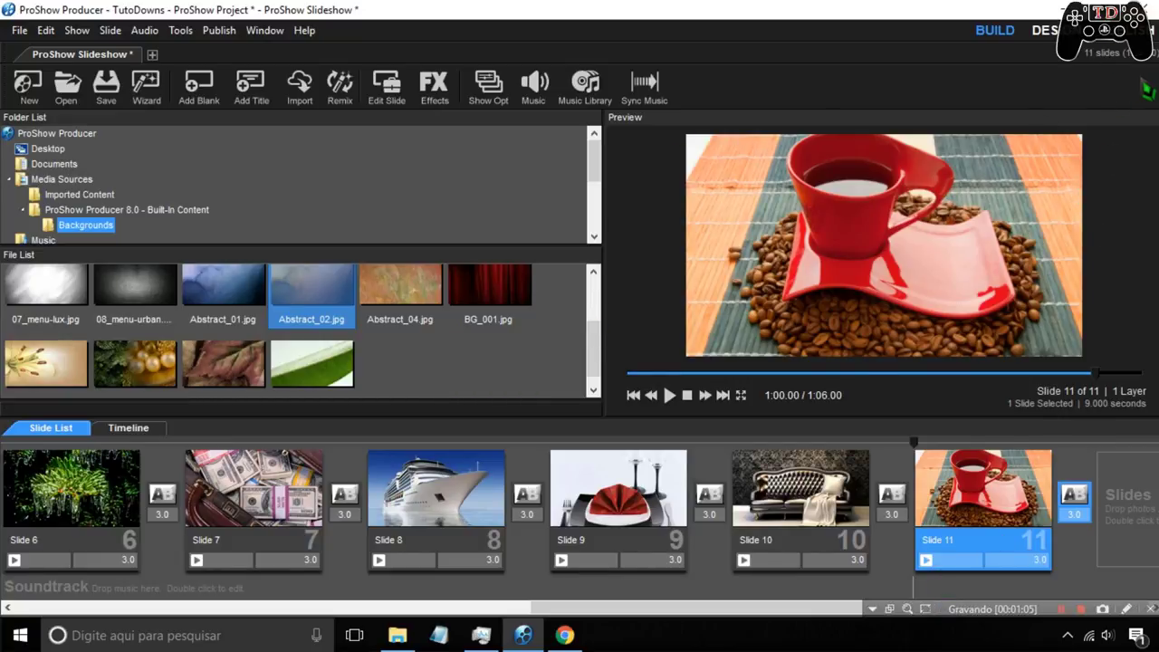
Open the project's menu theme and layout settings and preview the Floral menu themes, then list all themes again
click(1123, 30)
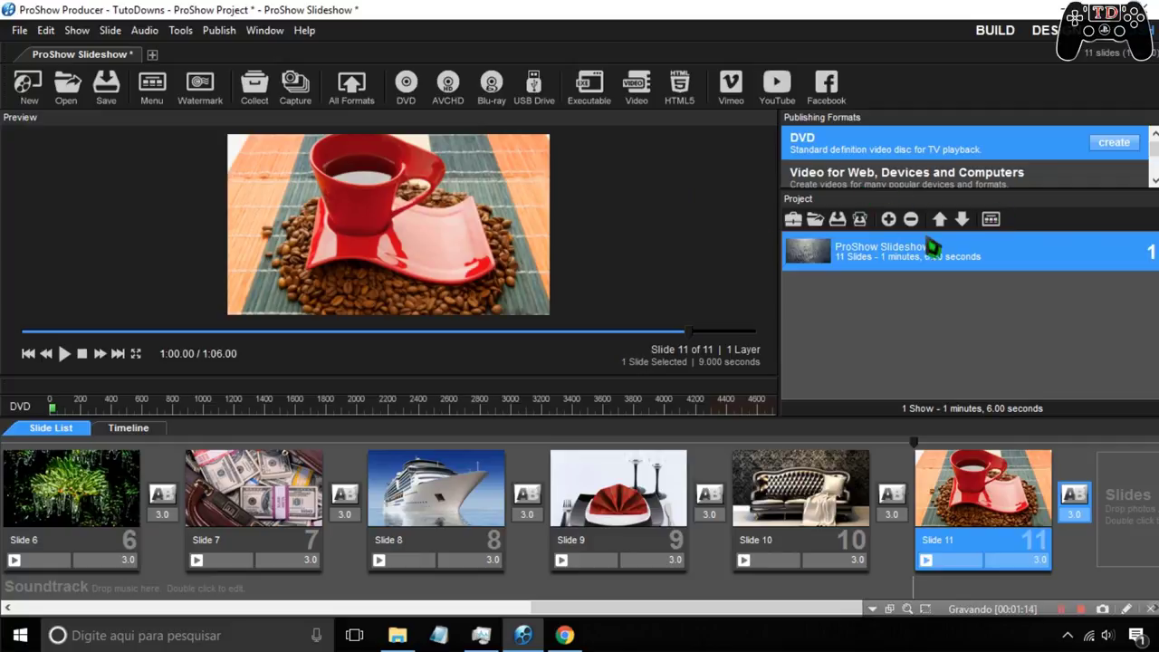
click(992, 224)
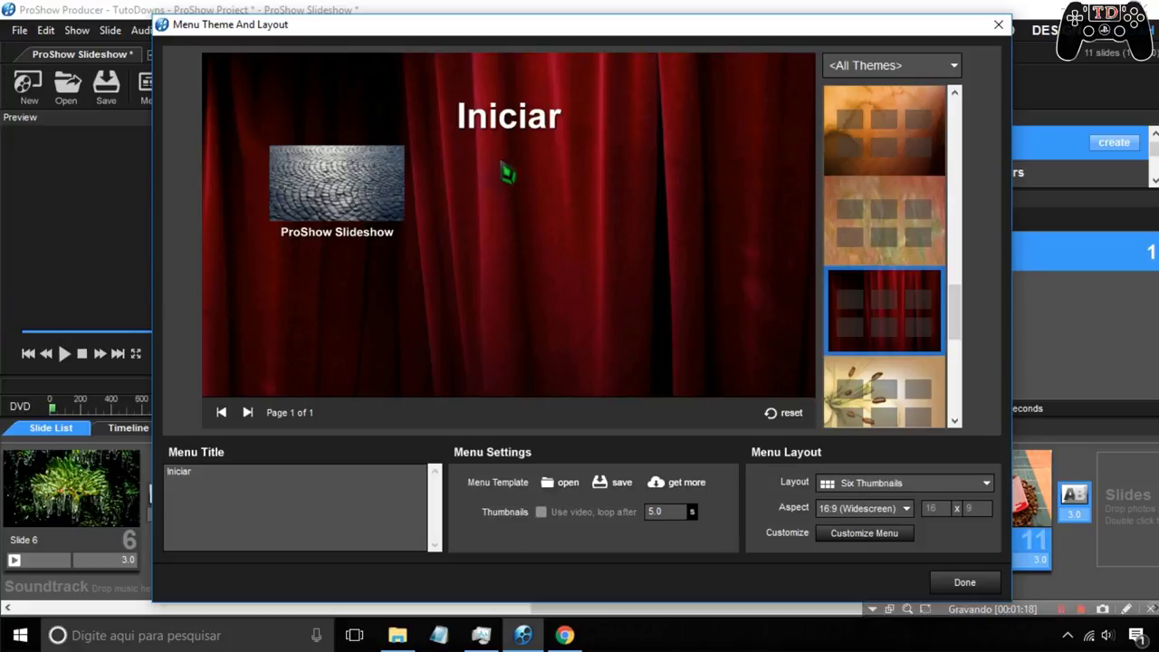
click(871, 65)
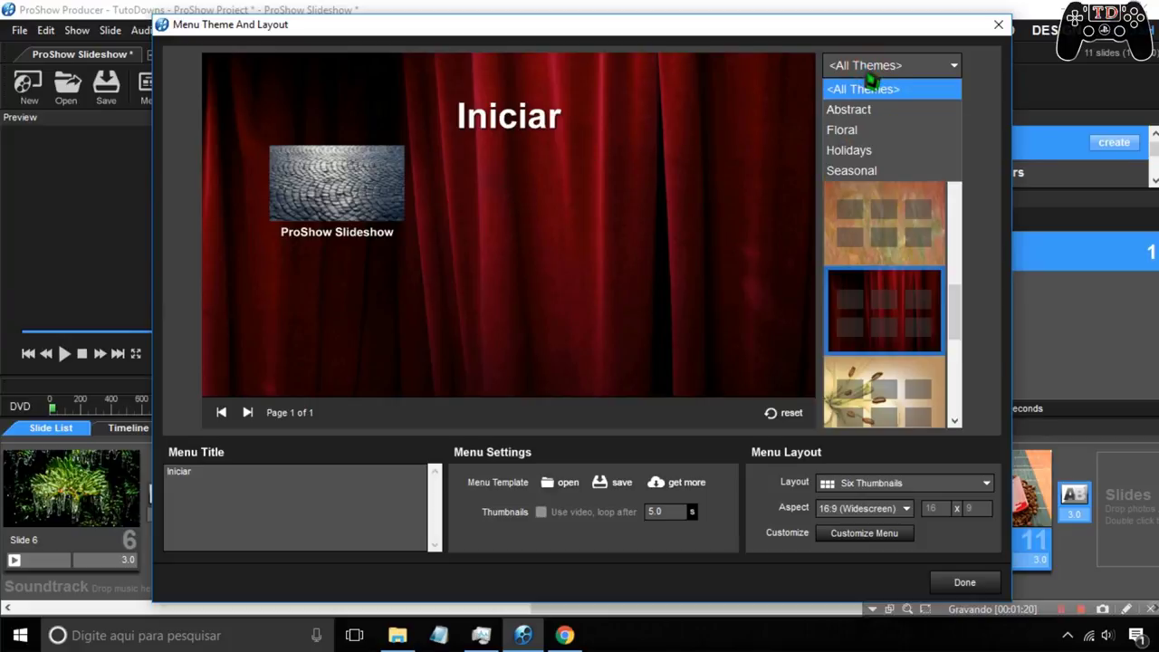
click(871, 129)
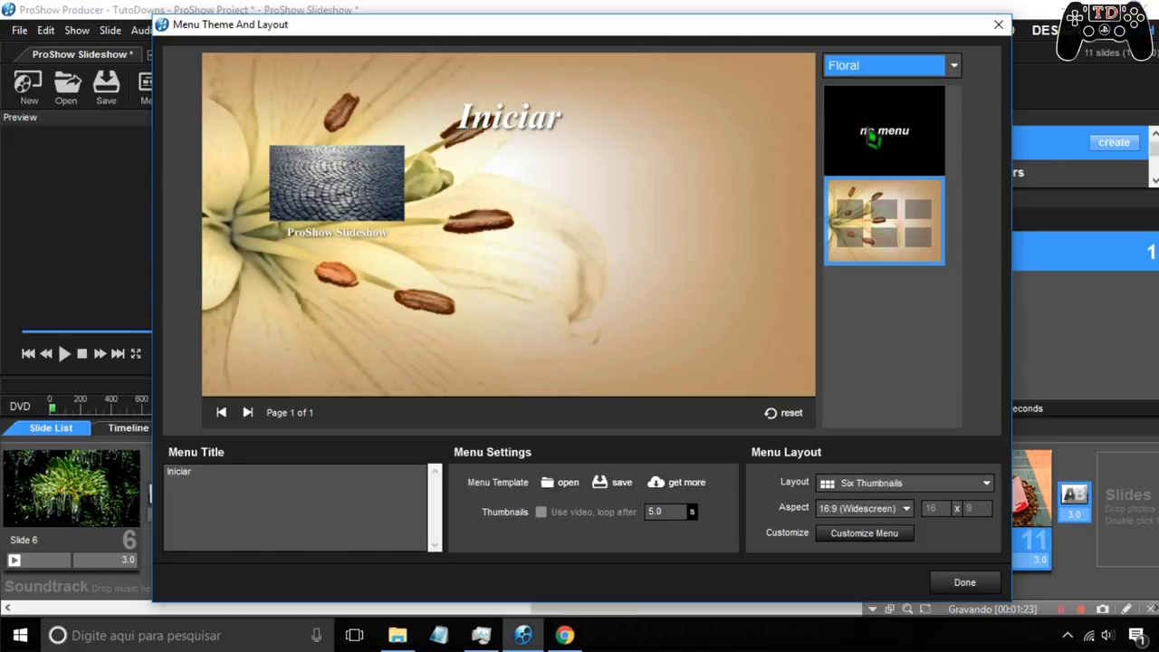
click(860, 65)
click(855, 90)
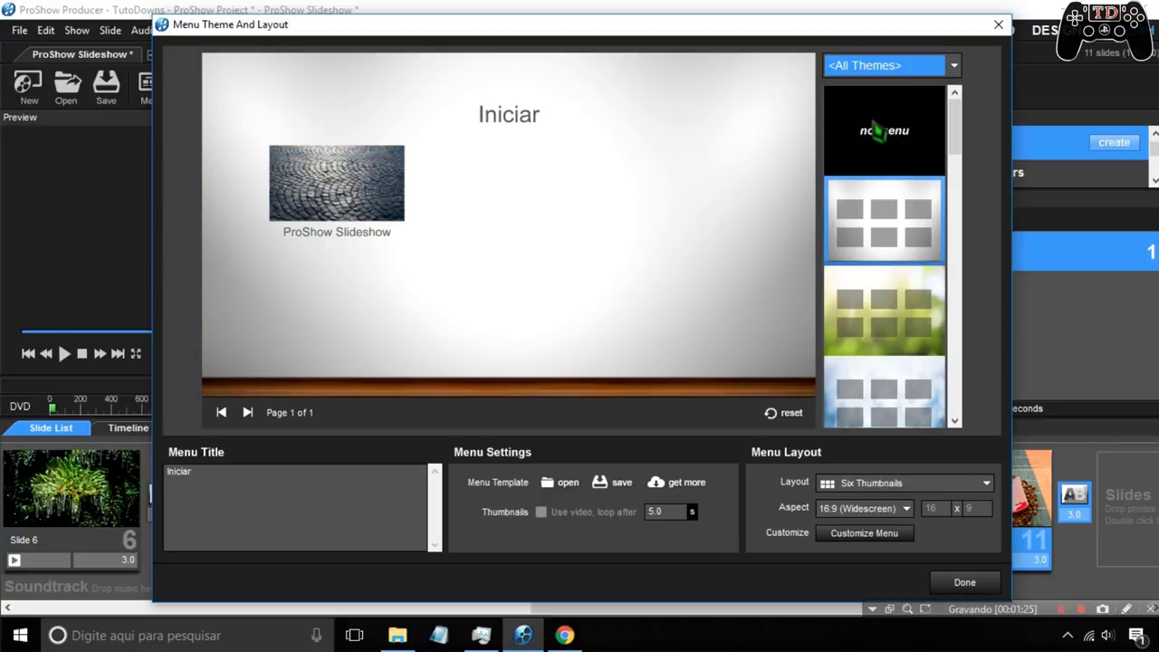
Filter the menu themes to Abstract and apply the red curtain theme
click(865, 67)
click(856, 109)
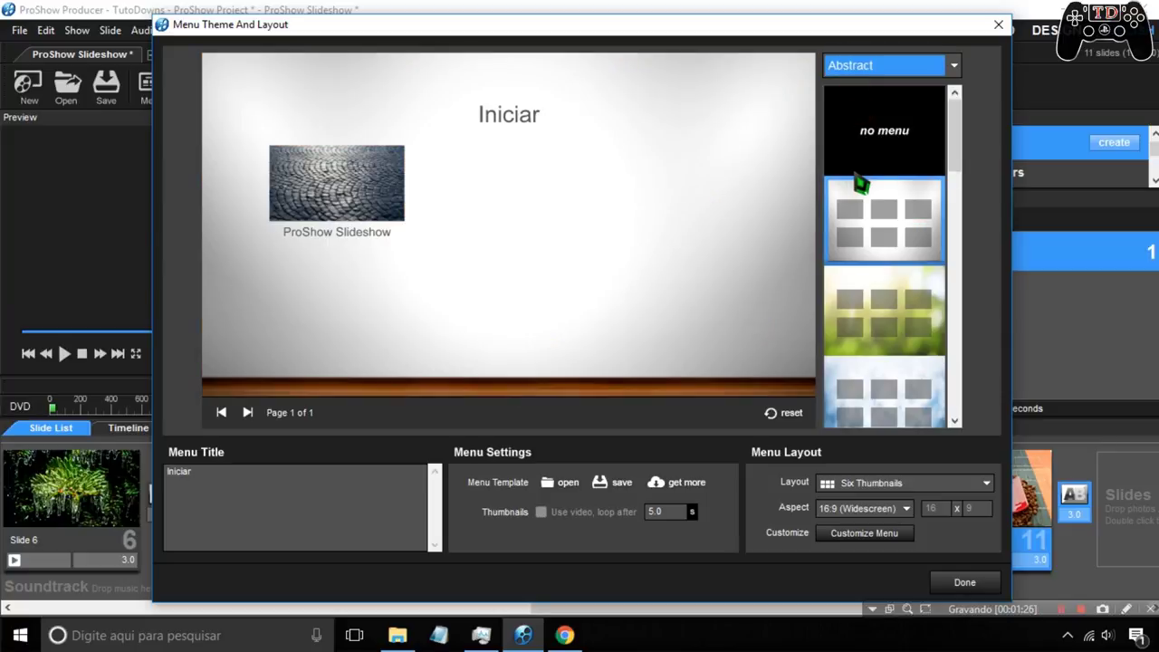
click(901, 353)
scroll(885, 383, down, 2)
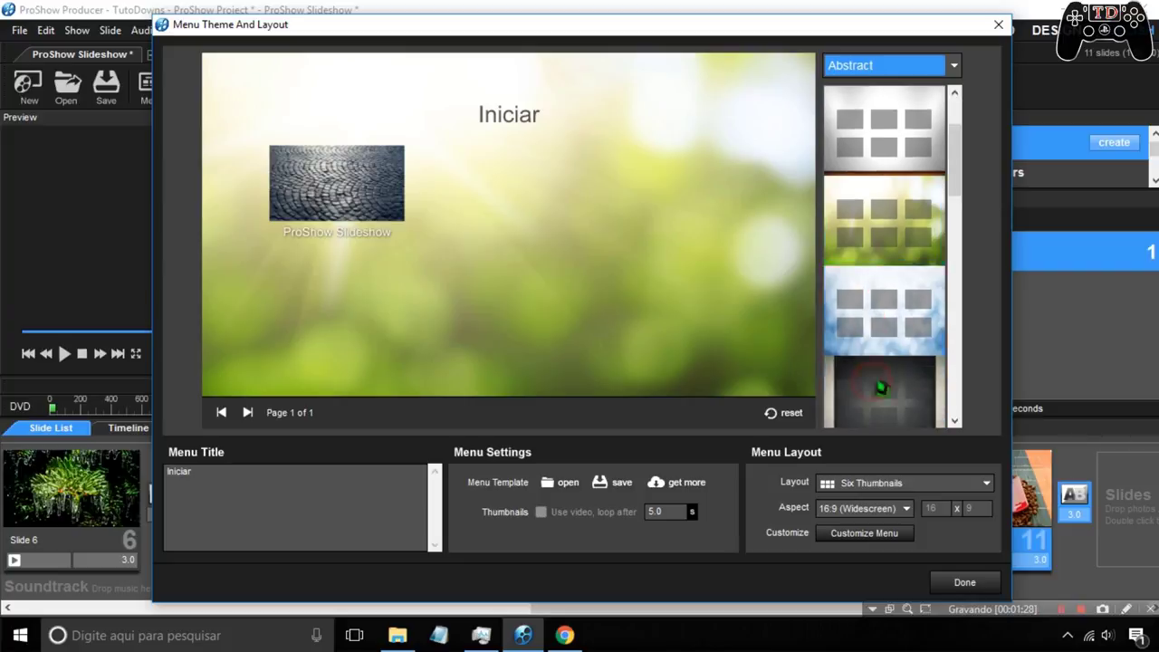
click(886, 362)
scroll(887, 304, down, 5)
click(887, 311)
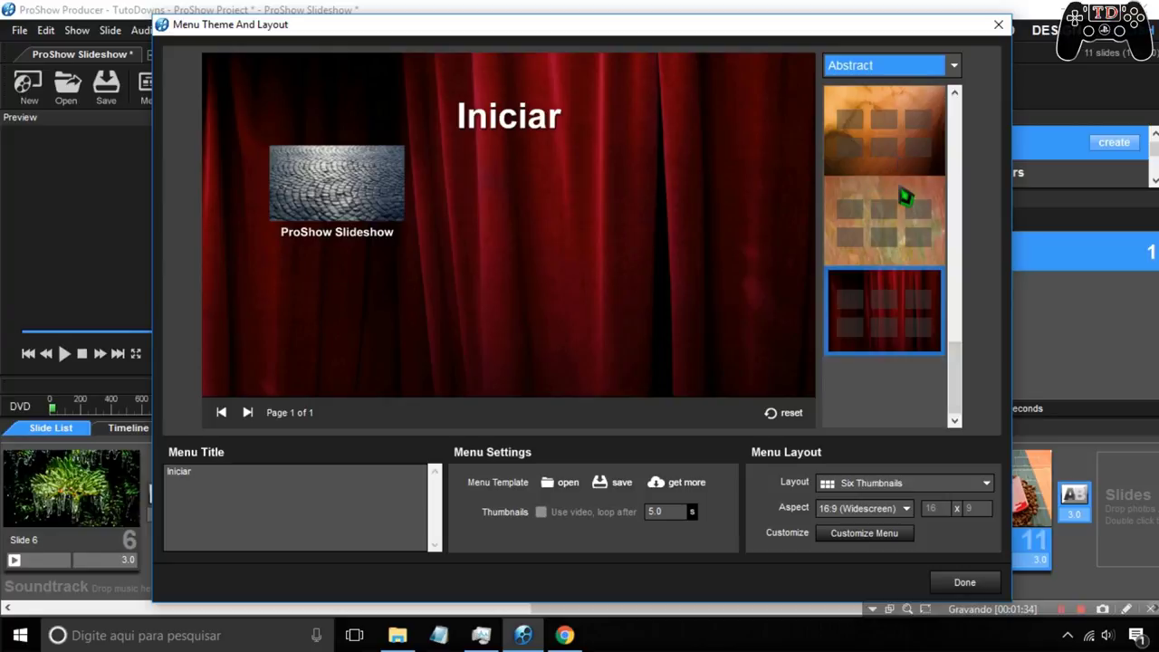
Set the menu layout to Four Thumbnails and open the menu customization
click(880, 484)
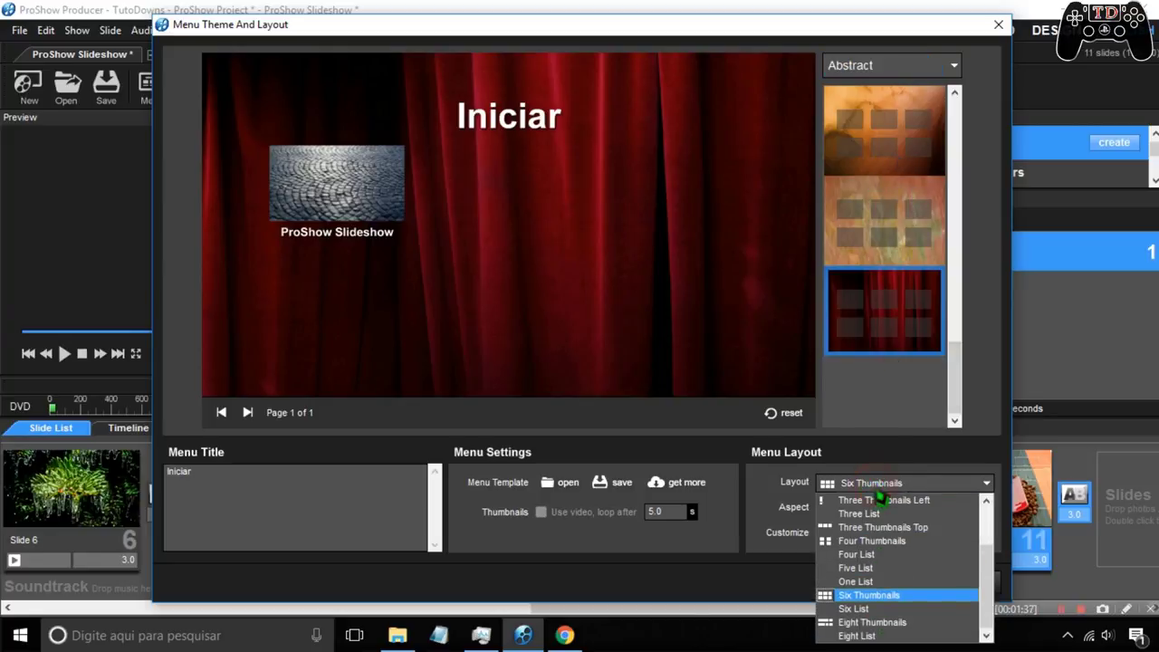
click(872, 542)
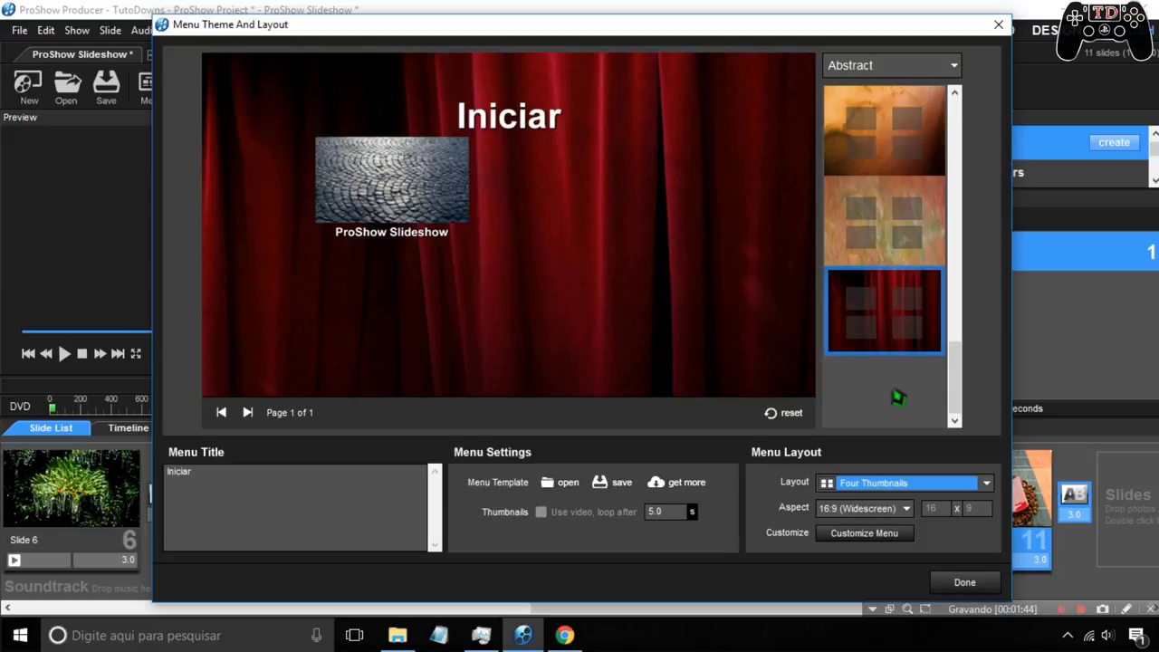
click(865, 535)
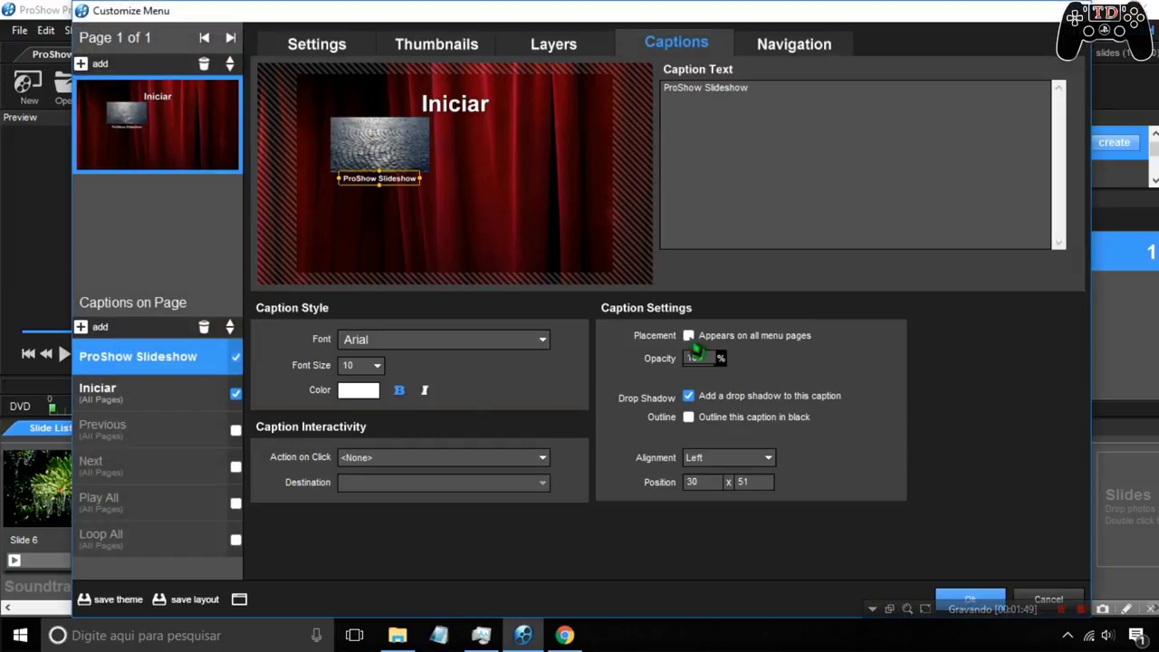
Examine the menu's main title setting and the text of the ProShow Slideshow caption
click(323, 41)
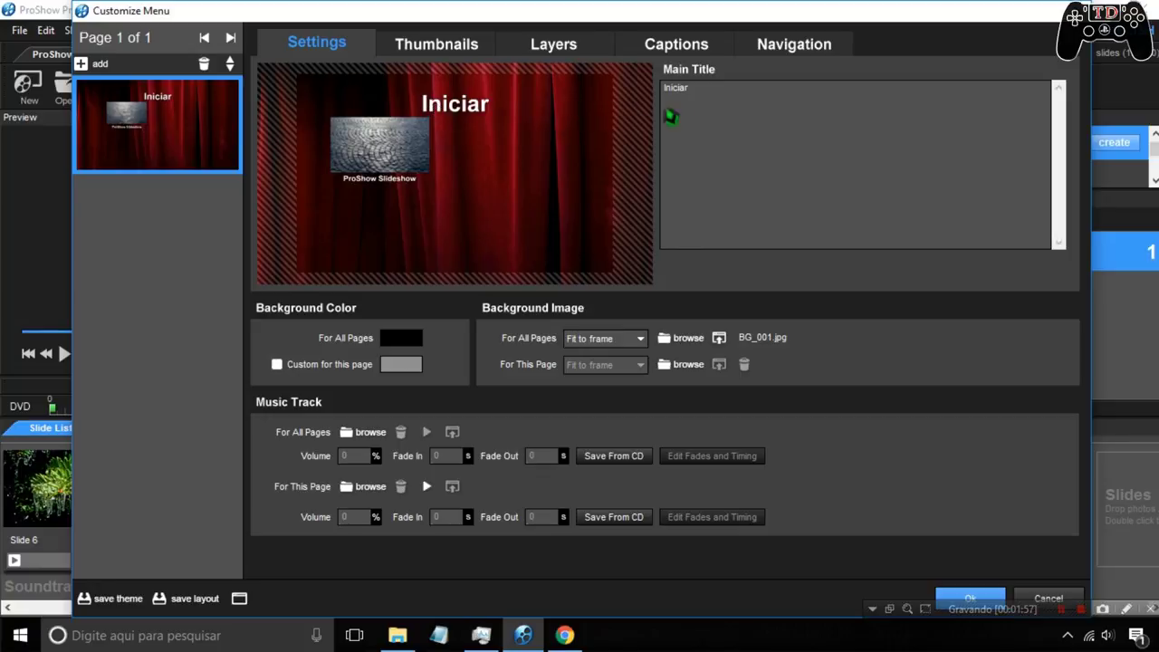
double_click(715, 101)
click(375, 182)
click(656, 49)
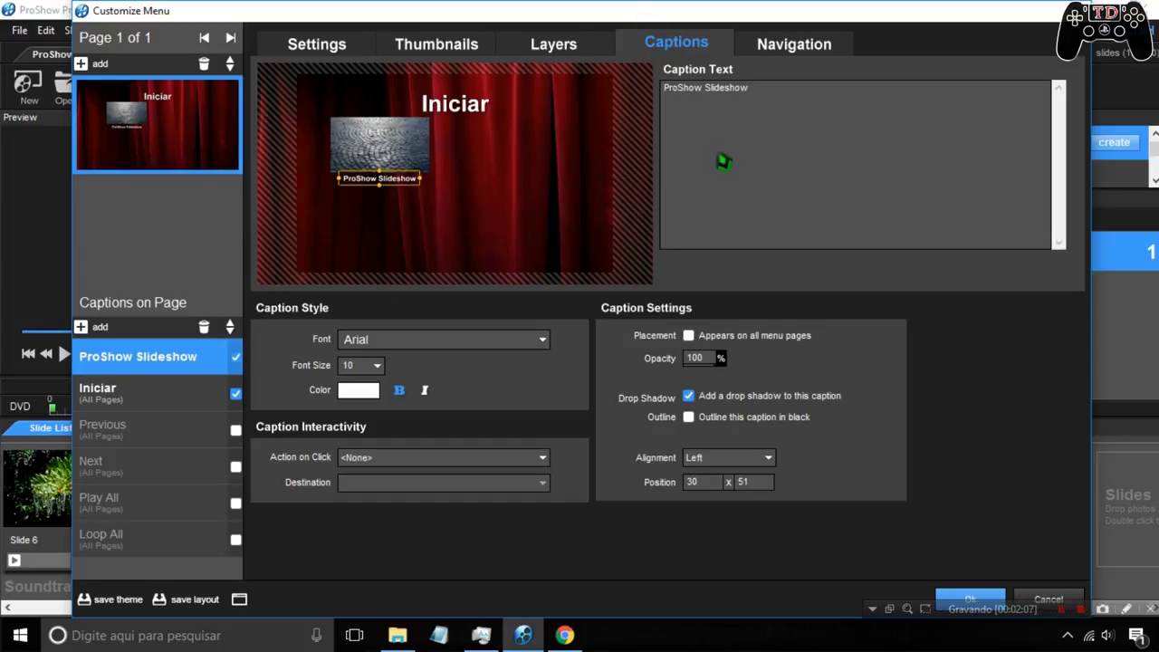
click(704, 88)
drag(761, 99, 605, 103)
Try showing the Previous and Next navigation captions on the menu page
click(236, 431)
click(237, 467)
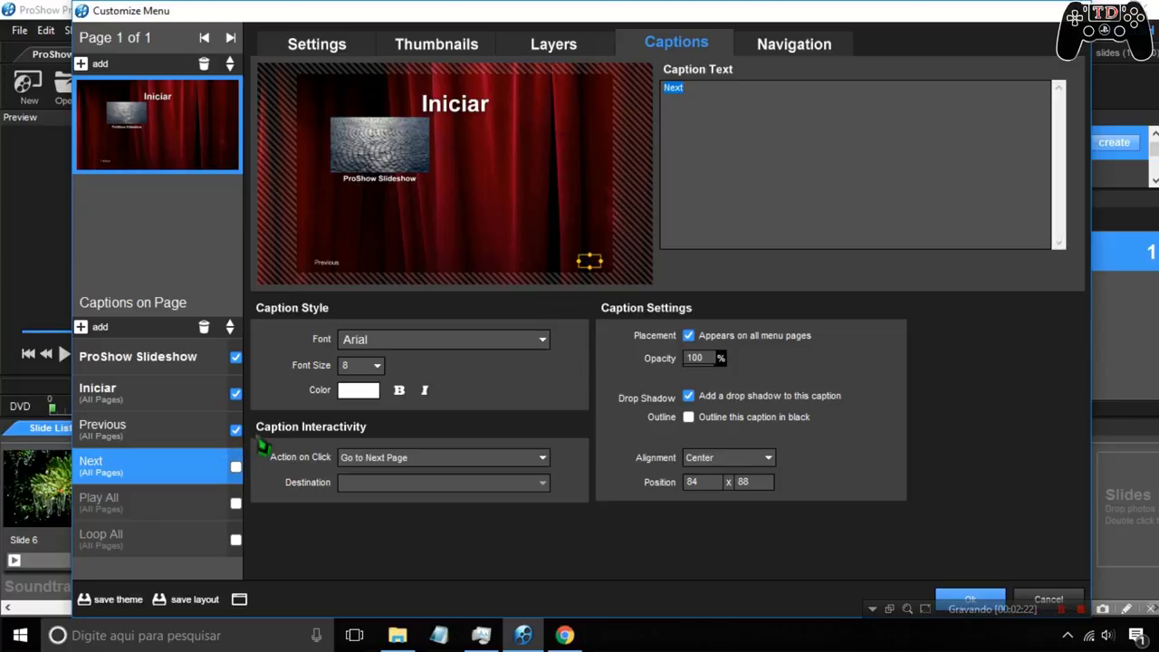
click(101, 407)
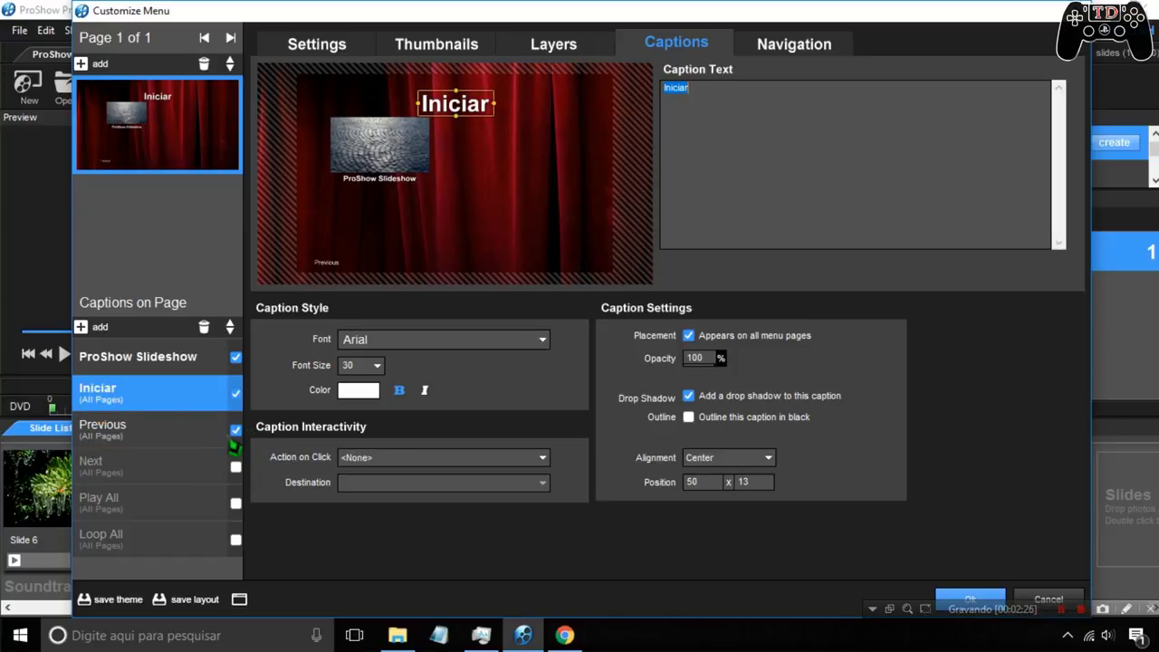
click(236, 431)
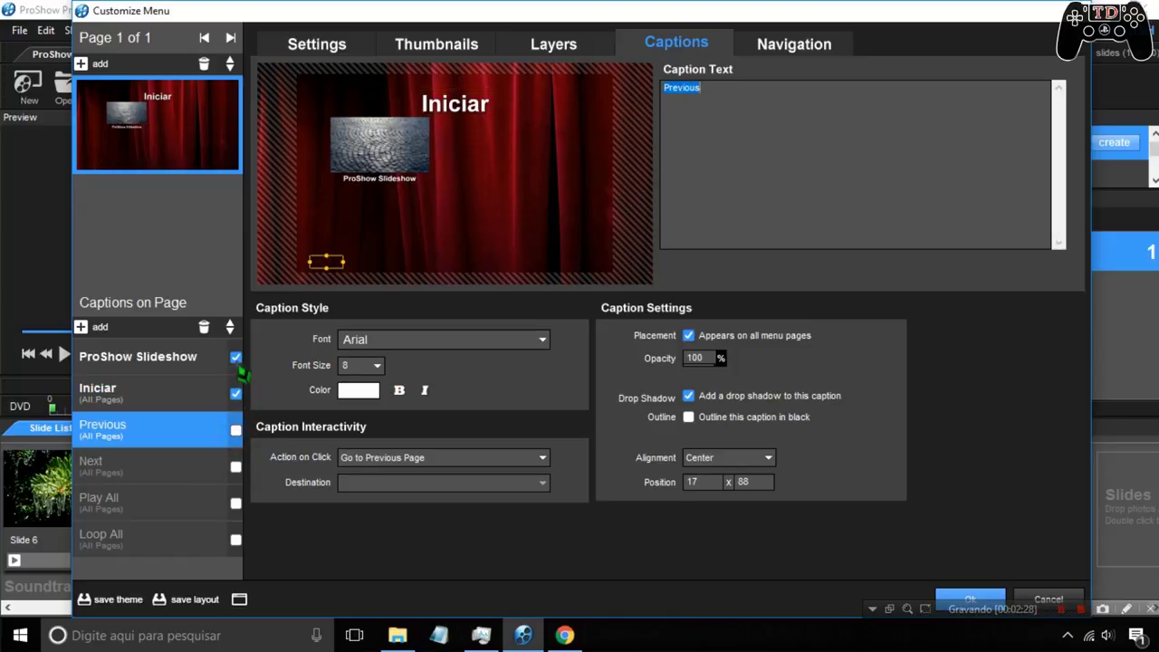
Hide the ProShow Slideshow caption and move the Iniciar caption to the menu page's lower-right corner, about 79 x 84
click(237, 358)
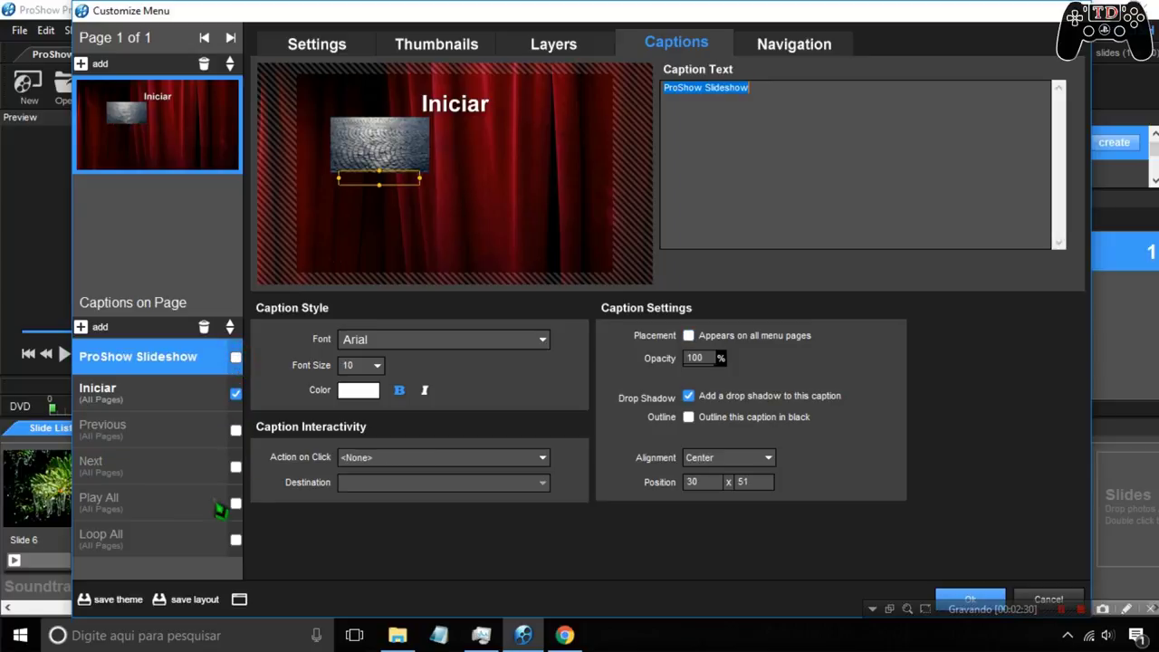
click(113, 399)
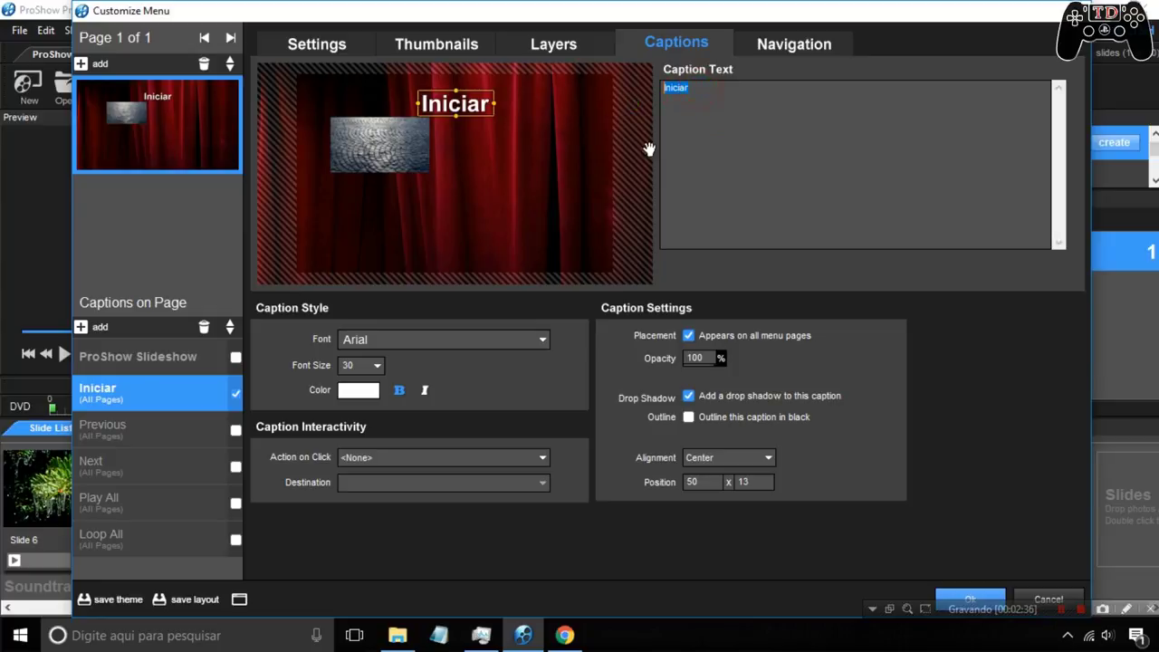
drag(456, 105, 567, 266)
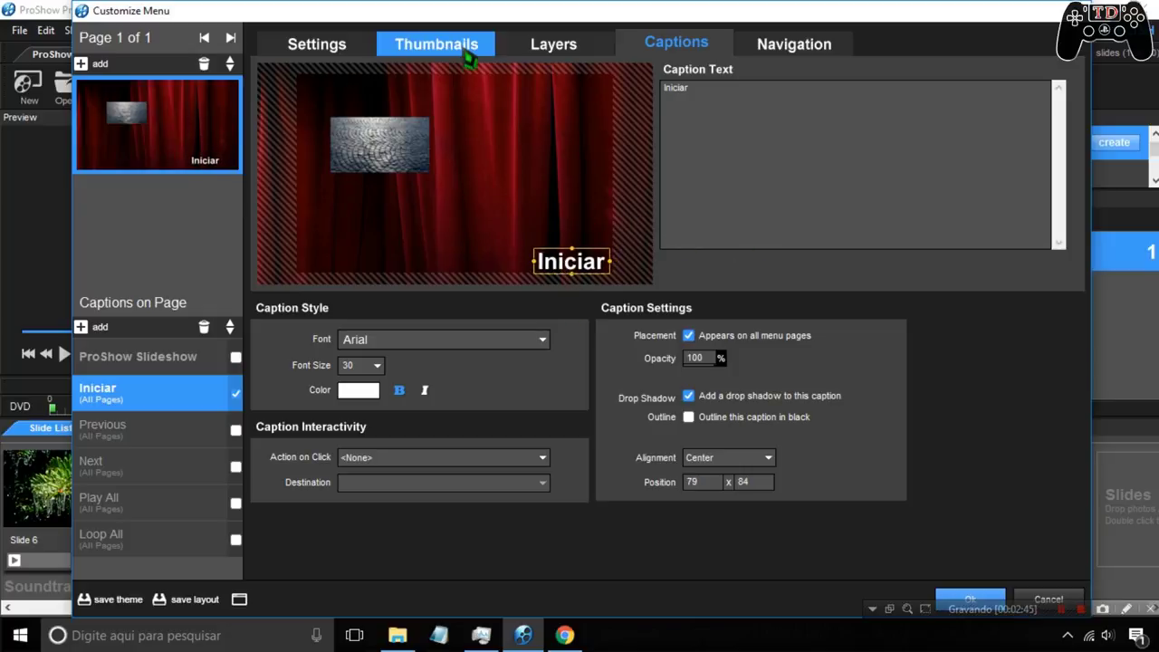
Move the show thumbnail to the menu page's lower-left corner, at about -28.3 x 33.4
click(466, 56)
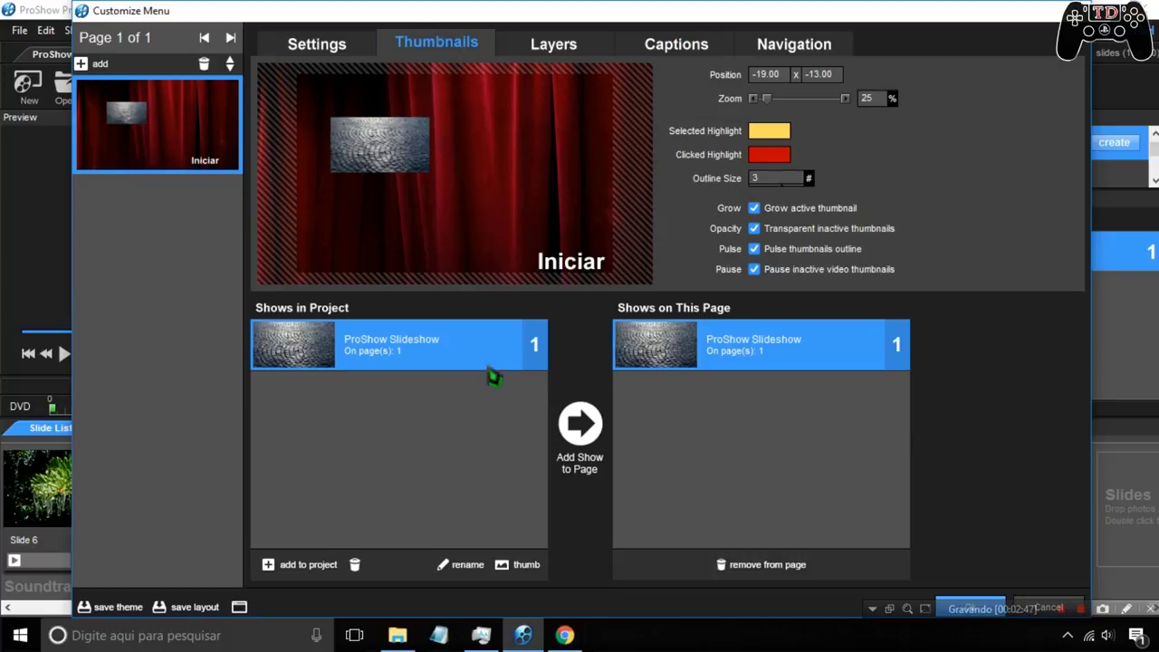
drag(362, 150, 334, 254)
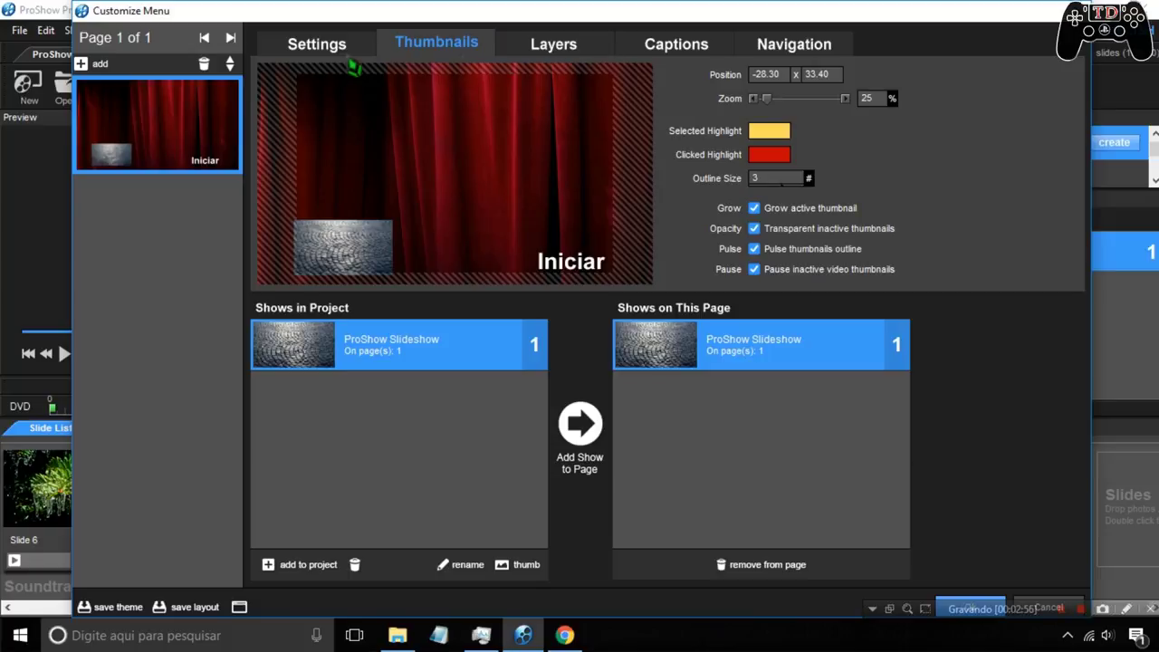
click(340, 47)
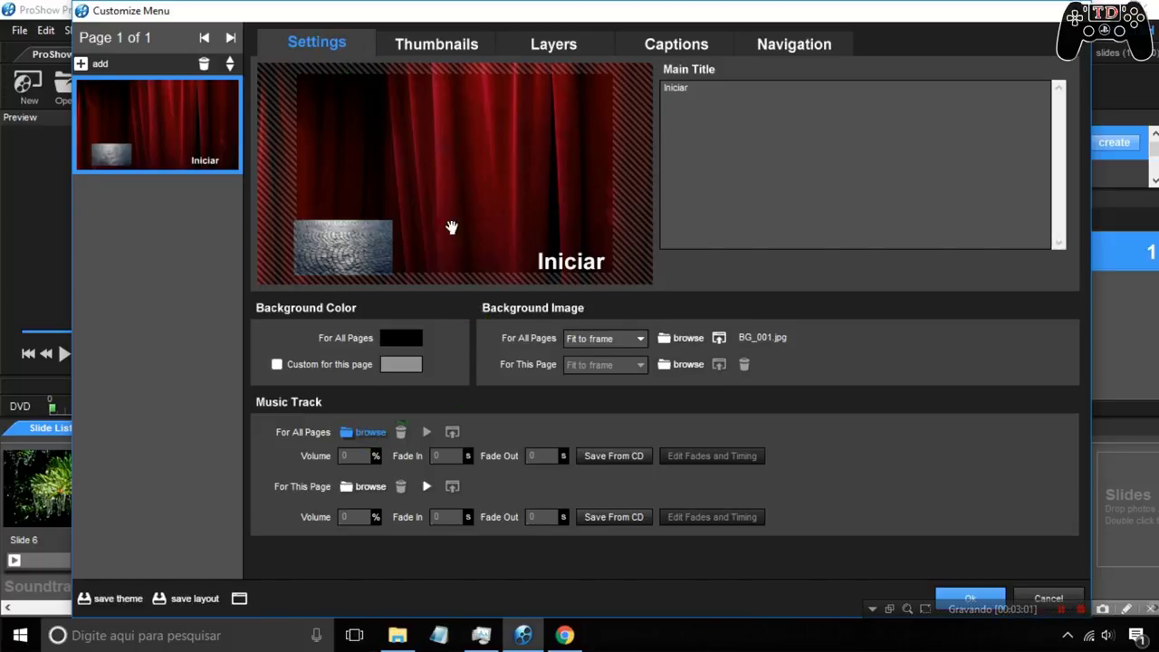
click(369, 440)
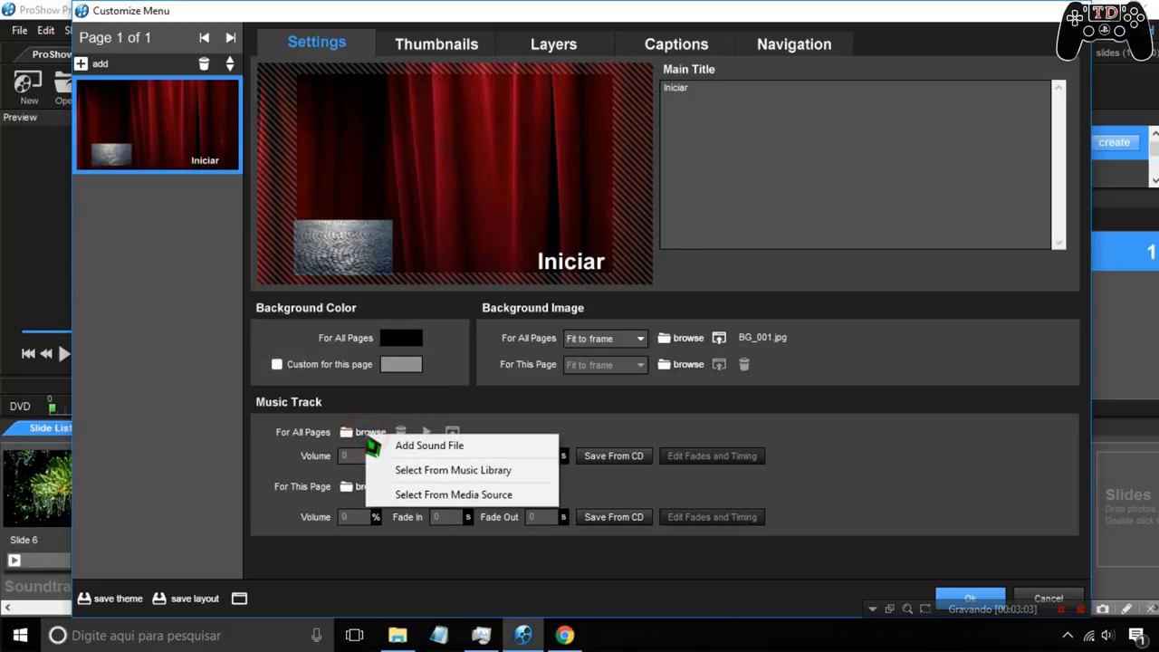
click(398, 444)
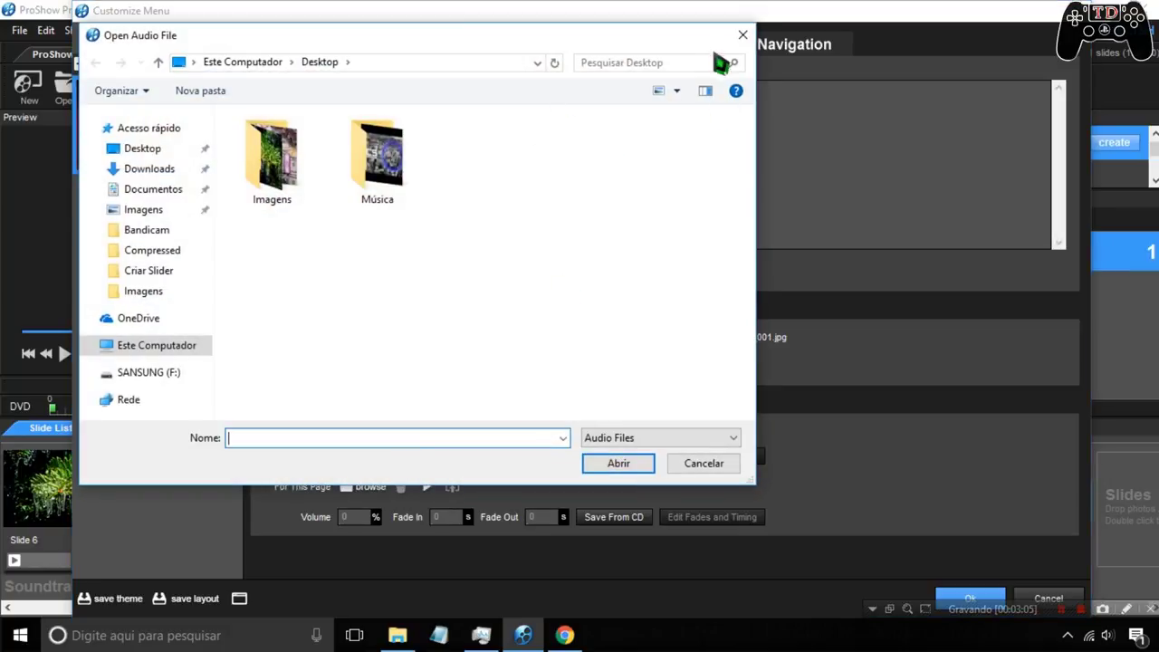
click(743, 35)
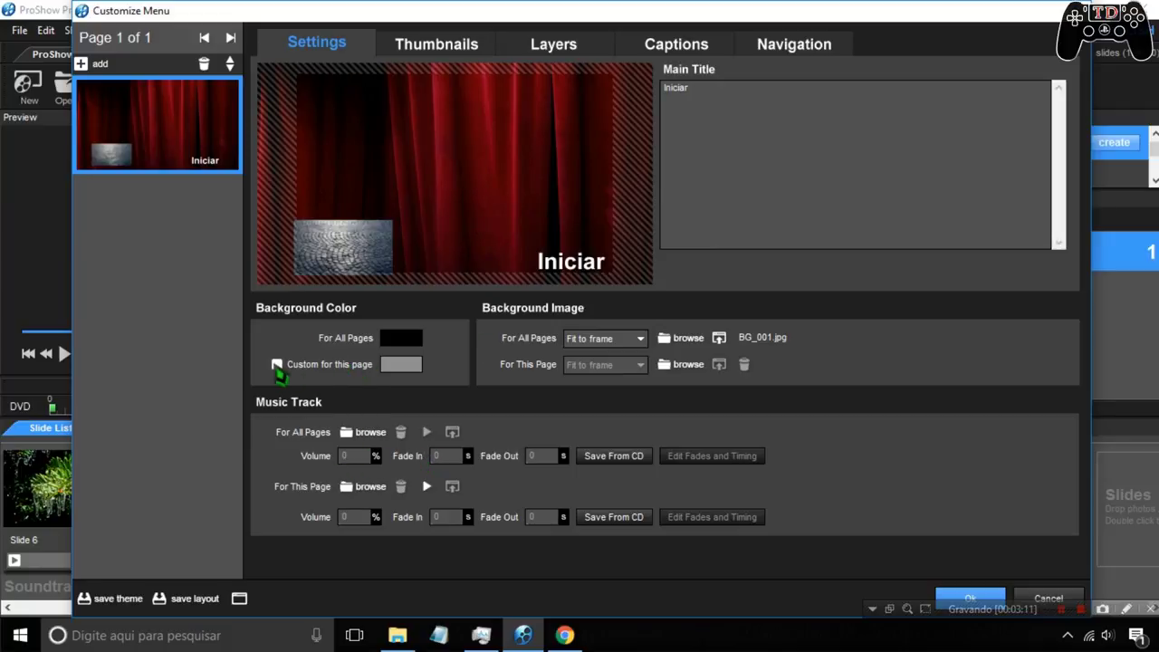
click(277, 365)
click(277, 364)
Set the menu background image for all pages to Jusubzeroo (11) from the Imagens folder
click(679, 339)
click(705, 351)
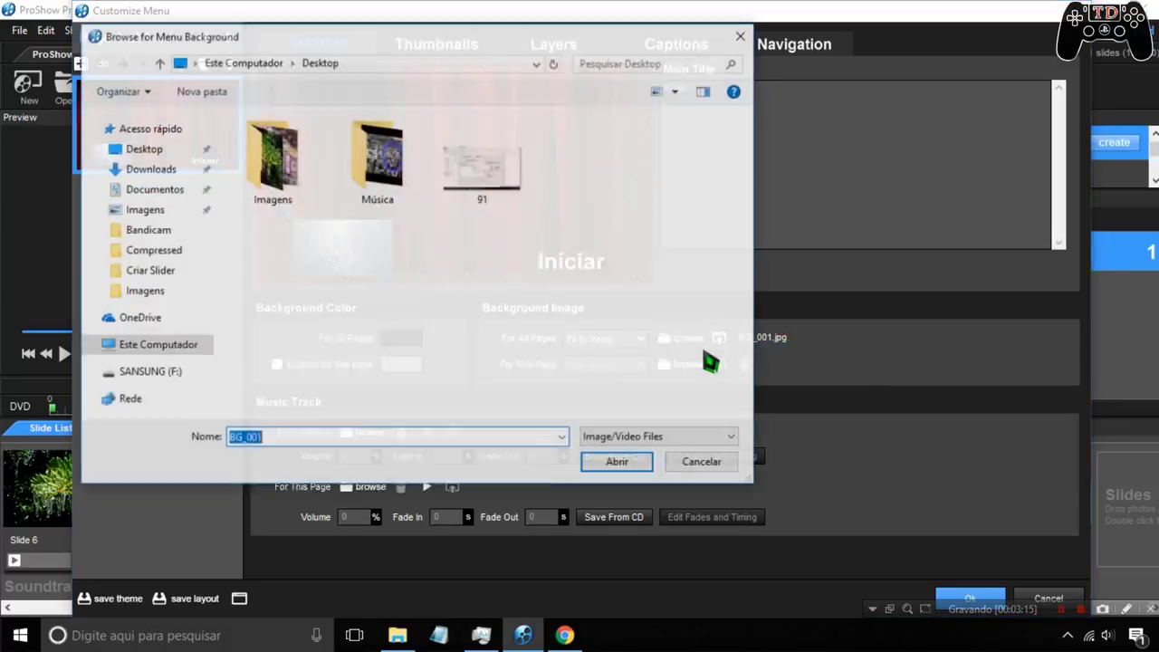
click(276, 173)
double_click(276, 170)
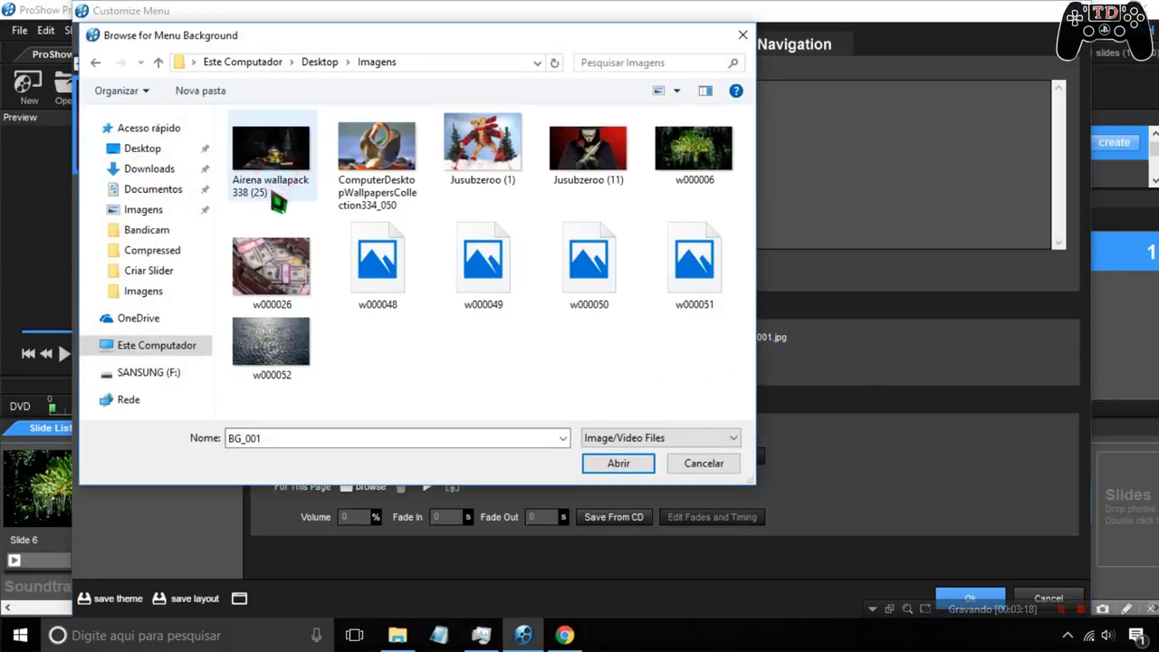
click(565, 159)
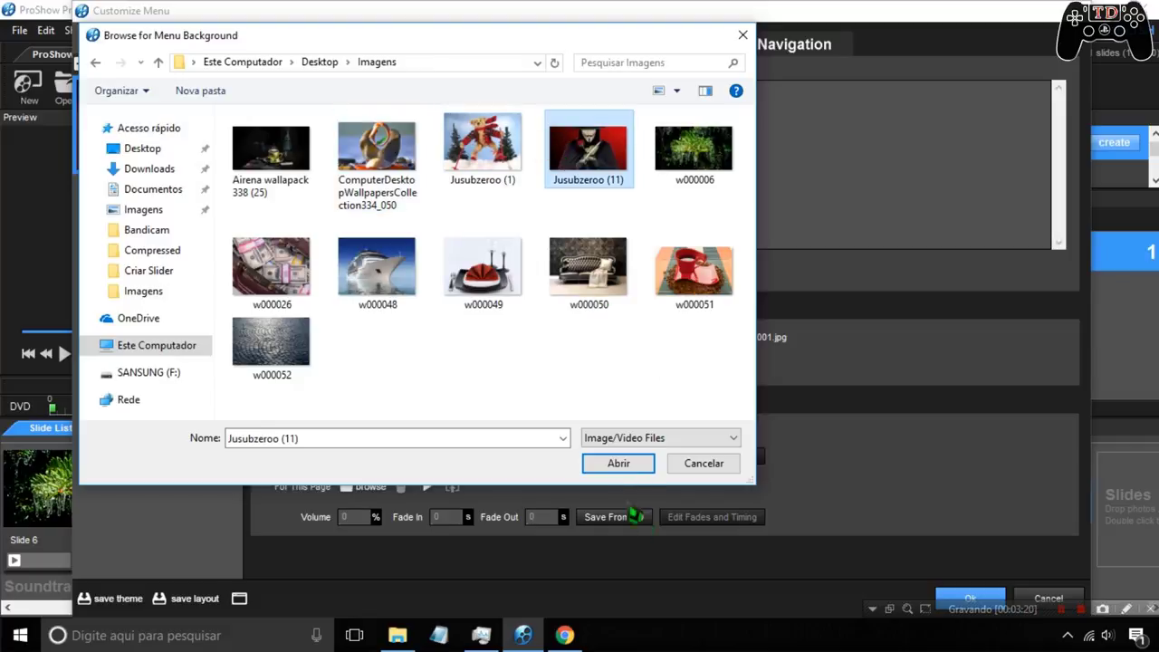
click(621, 465)
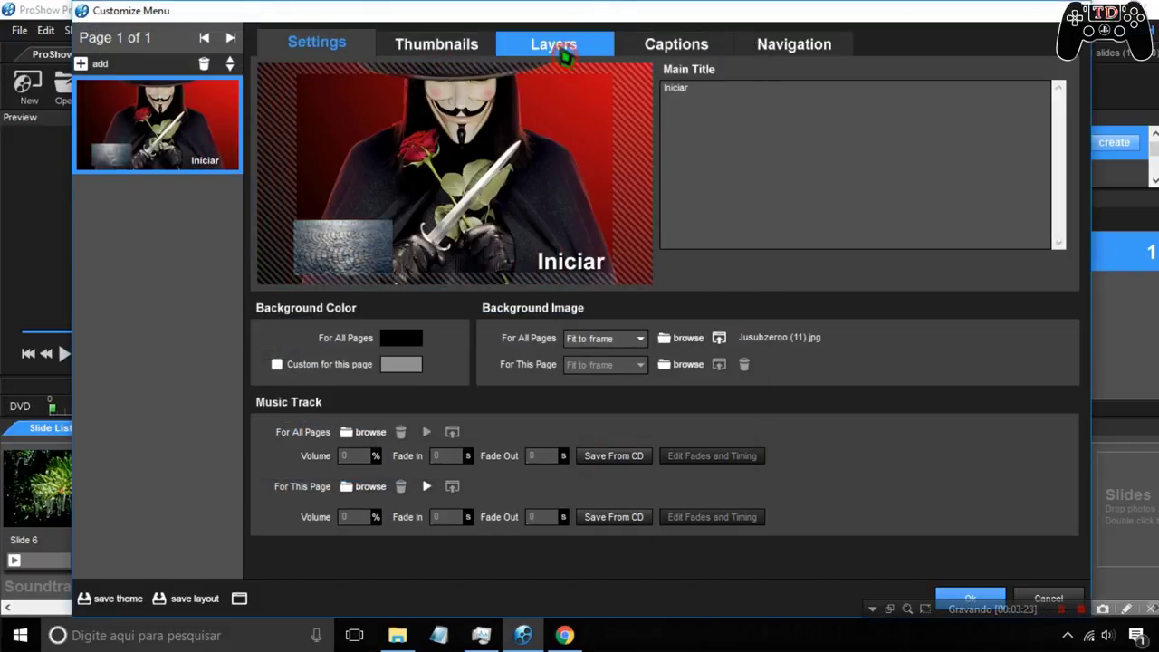
Move the show thumbnail layer to about -17.6 x 21 and hide that layer on the menu page
click(562, 52)
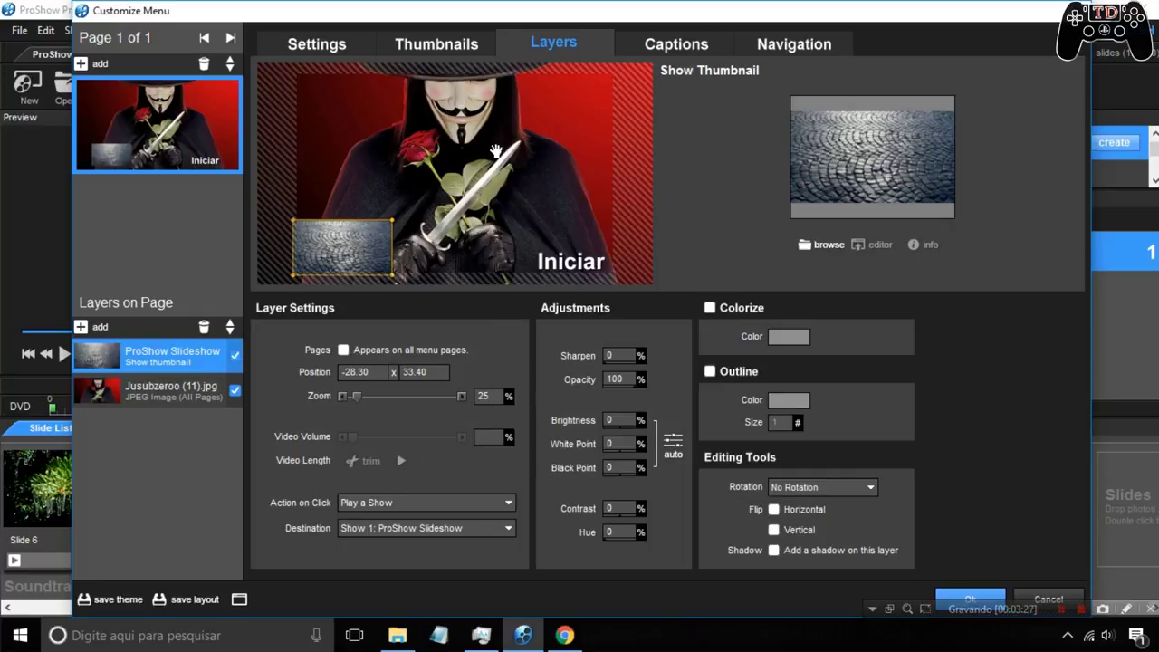
drag(368, 250, 411, 223)
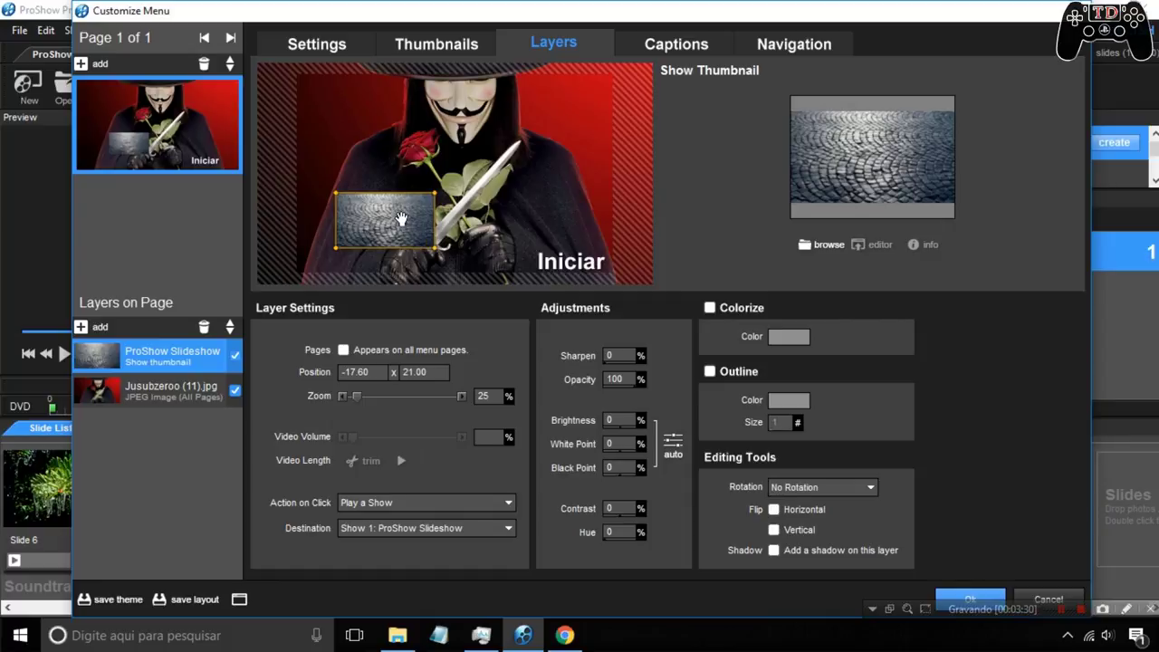
click(235, 356)
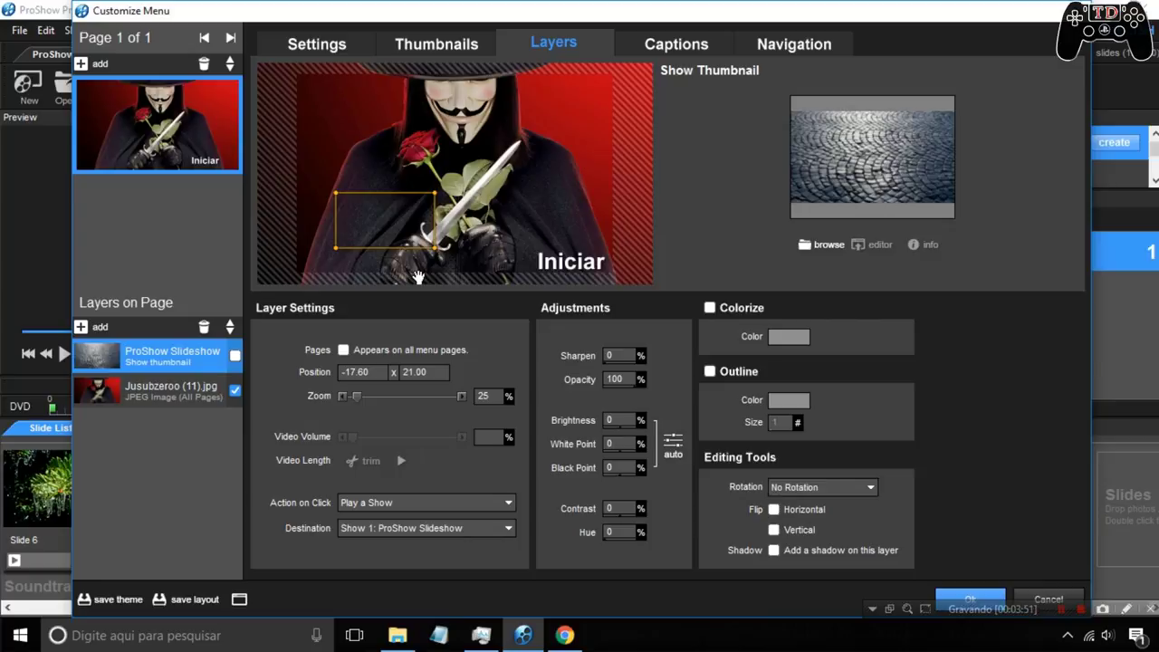
Make the Iniciar caption play Show 1: ProShow Slideshow when clicked, and accept the customized menu
click(676, 45)
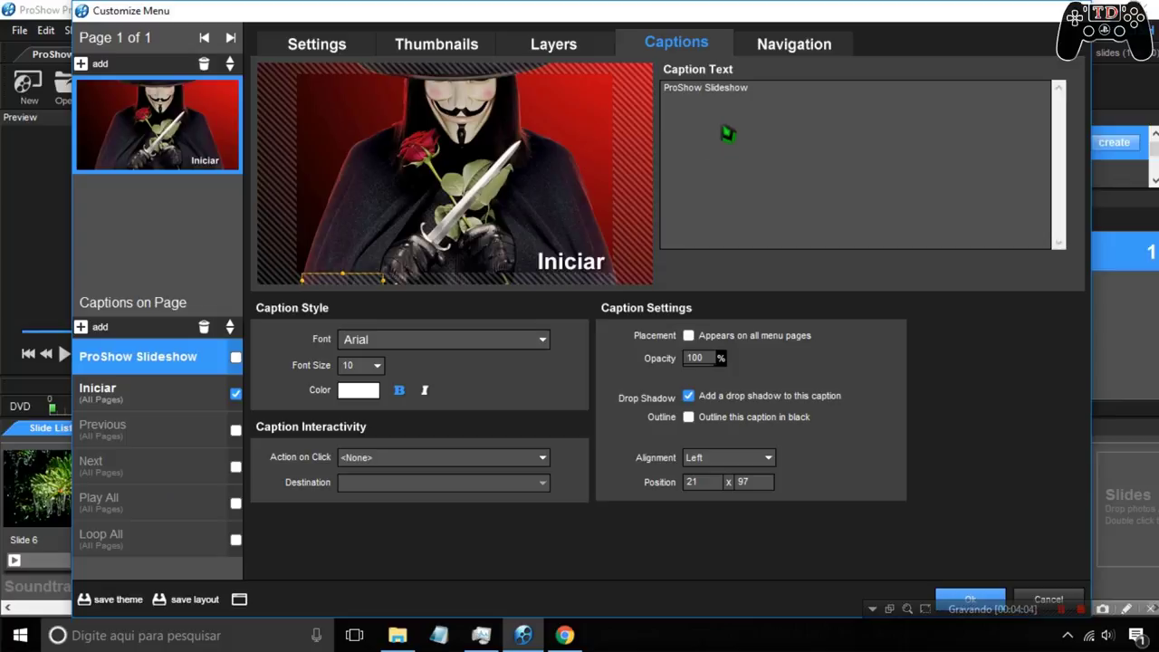
click(151, 400)
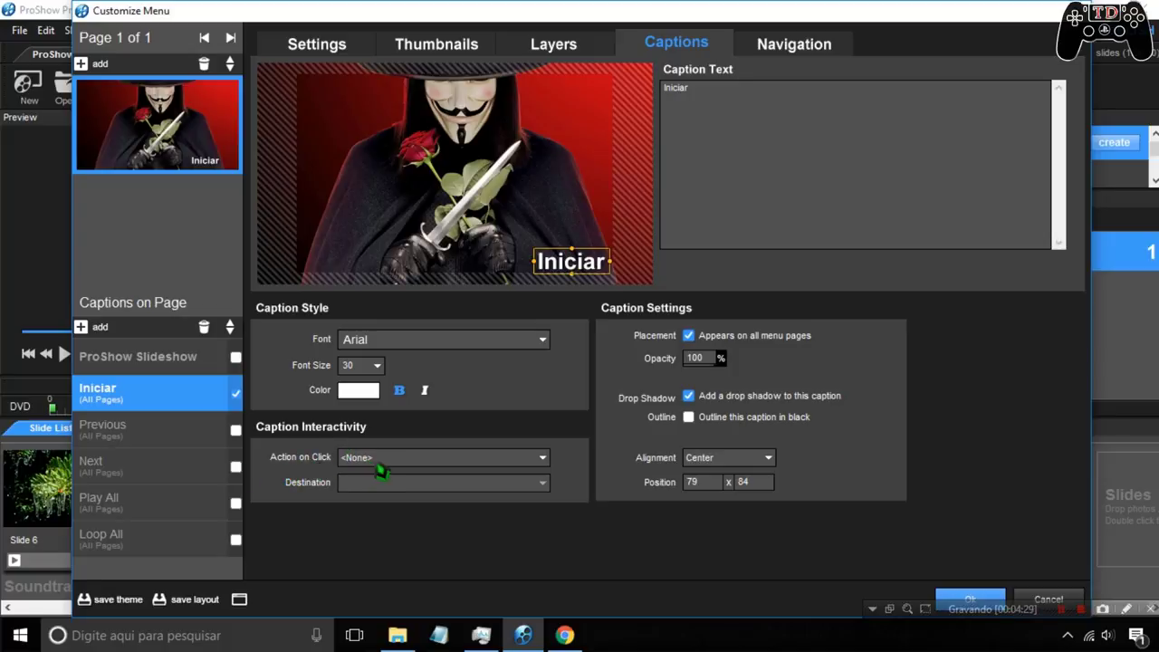
click(376, 460)
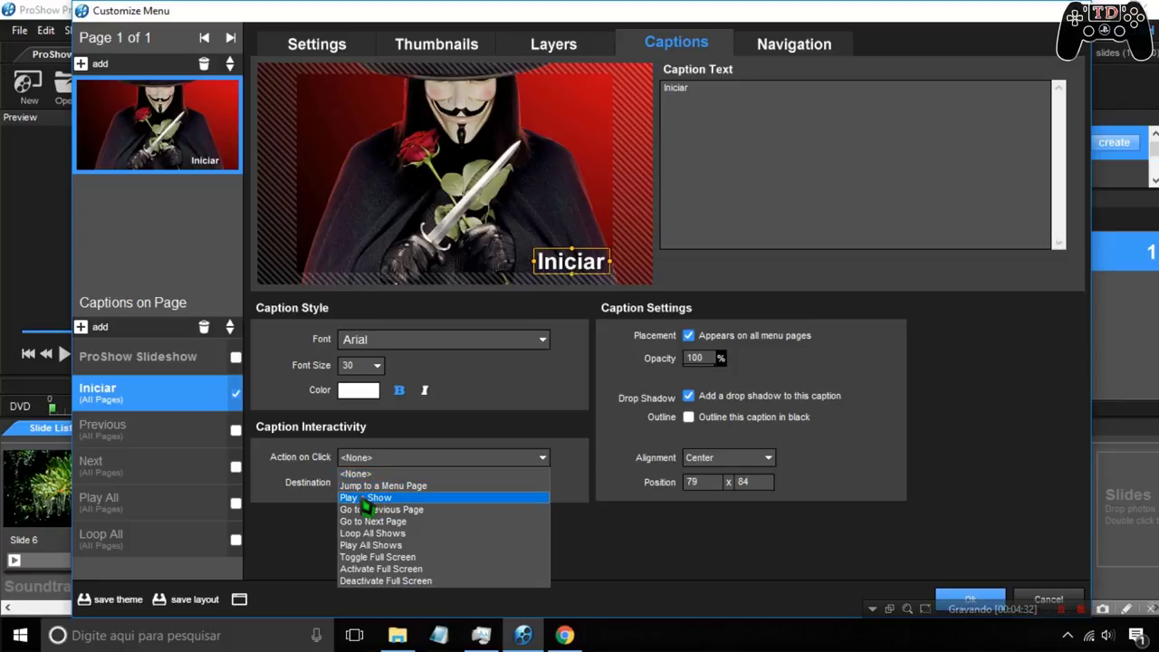
click(366, 498)
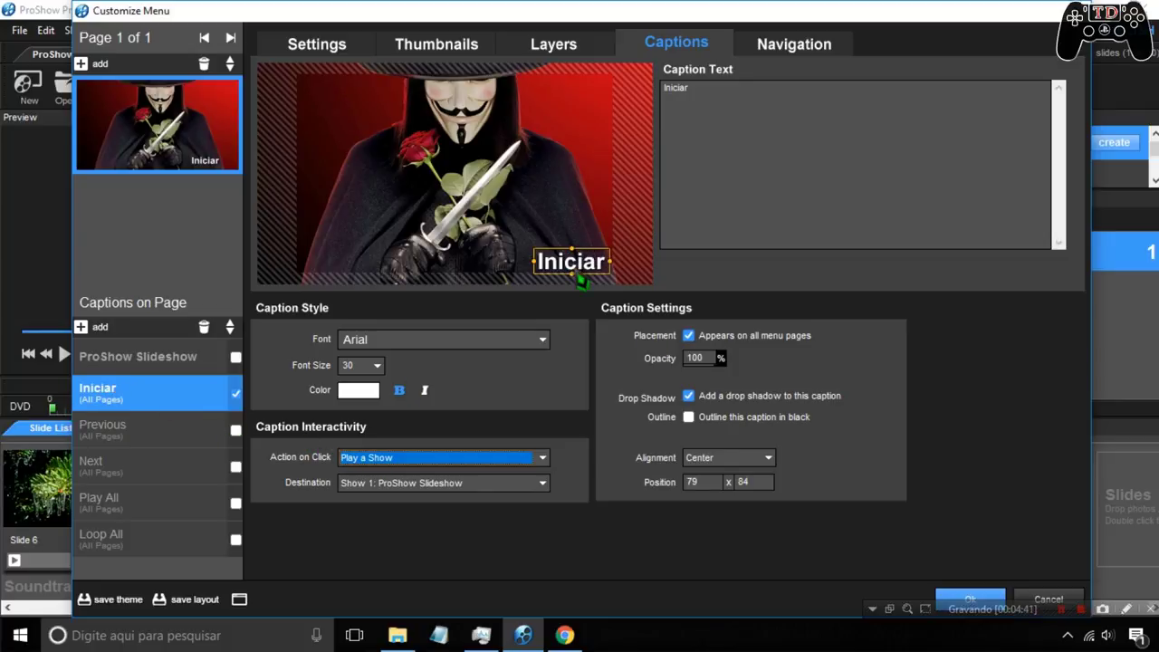
click(781, 50)
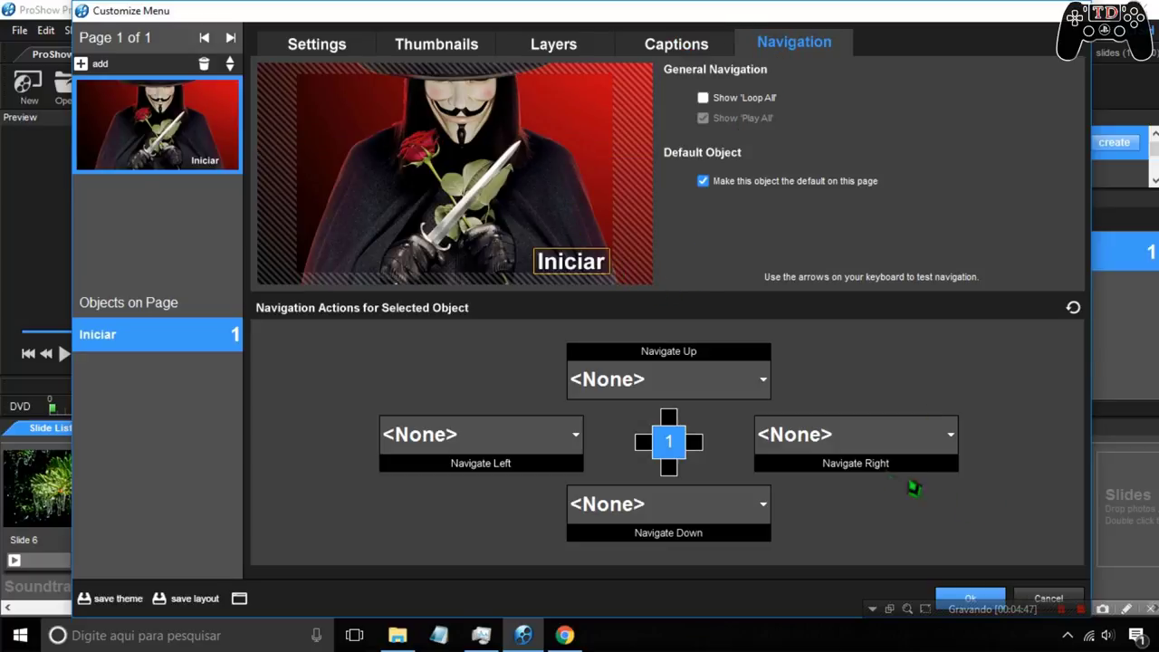
click(953, 595)
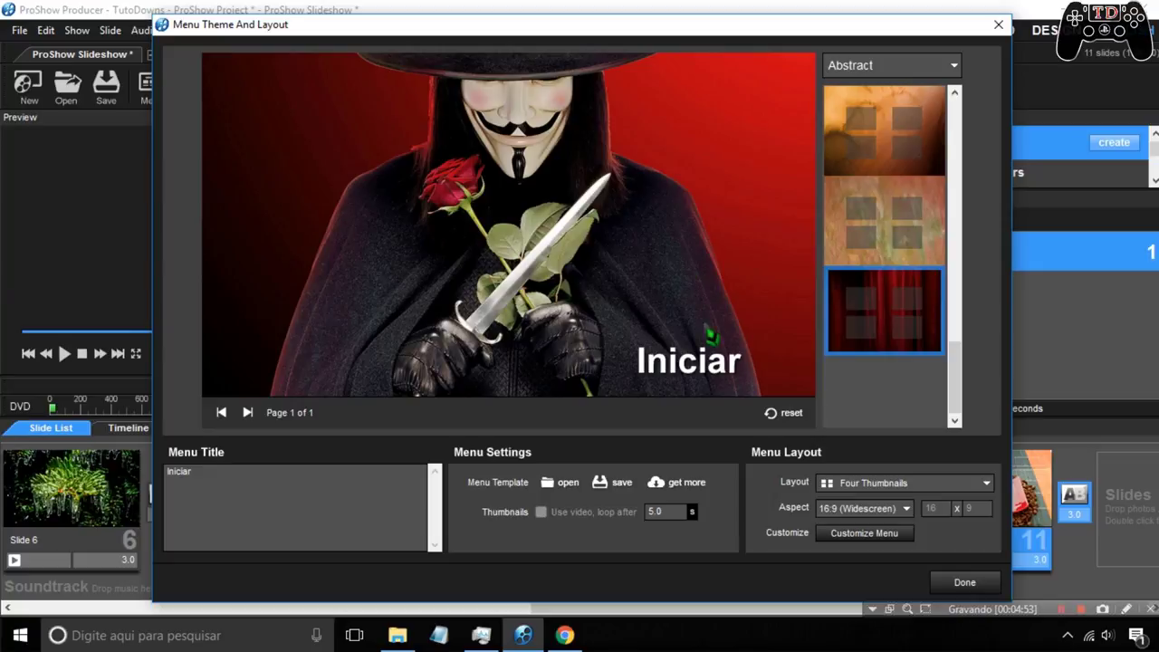
click(964, 583)
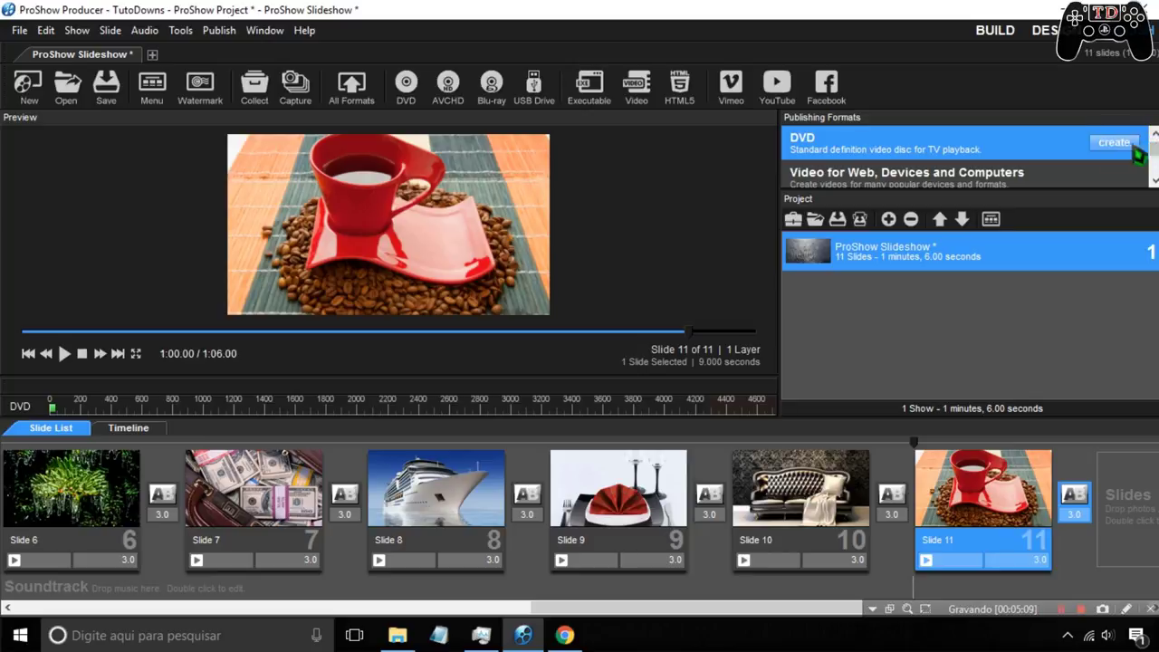
Start creating a DVD and save the show on the Desktop as ProShow Slideshow, replacing the existing file
scroll(1151, 148, down, 5)
scroll(960, 155, up, 5)
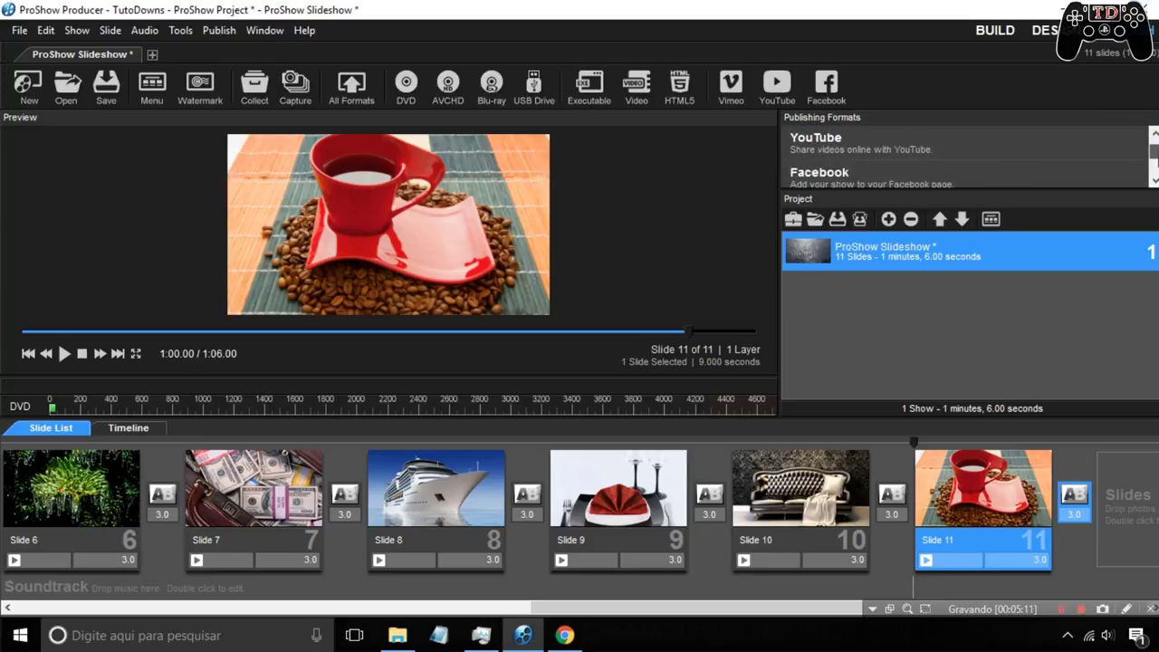
scroll(1125, 154, up, 2)
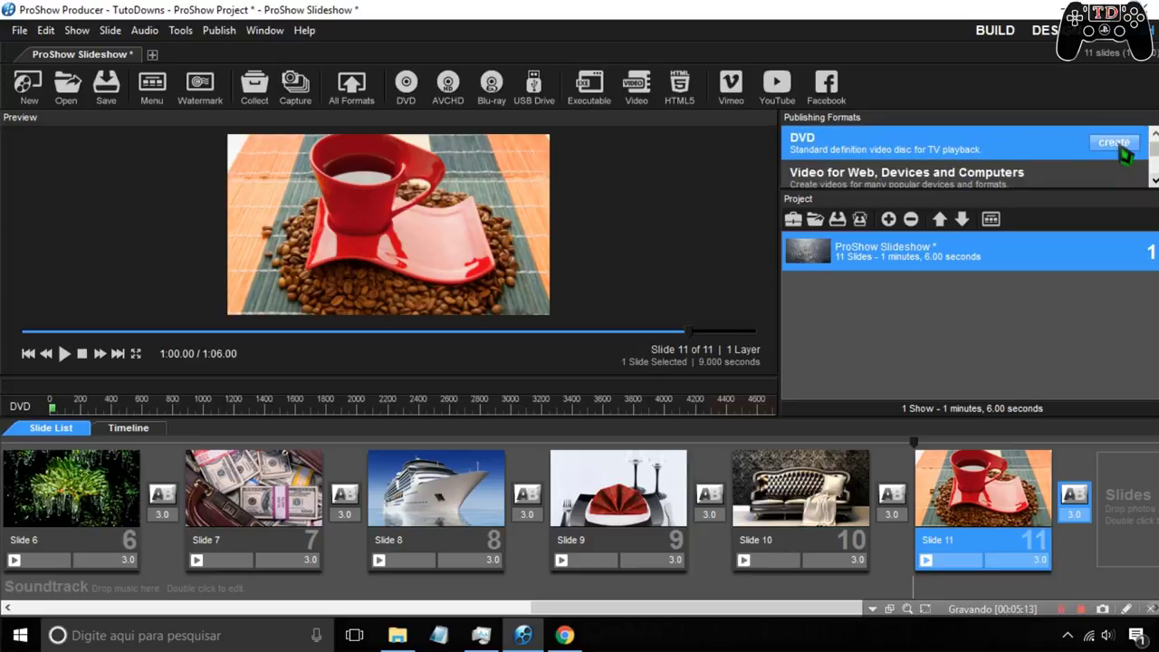
click(1119, 145)
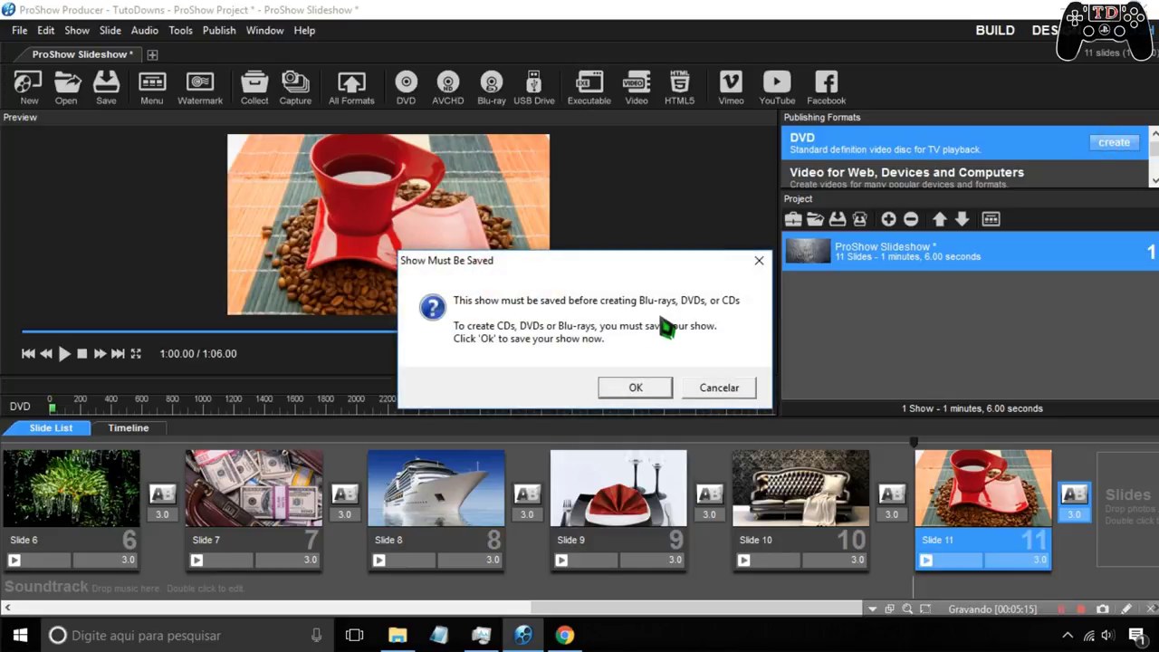
click(635, 388)
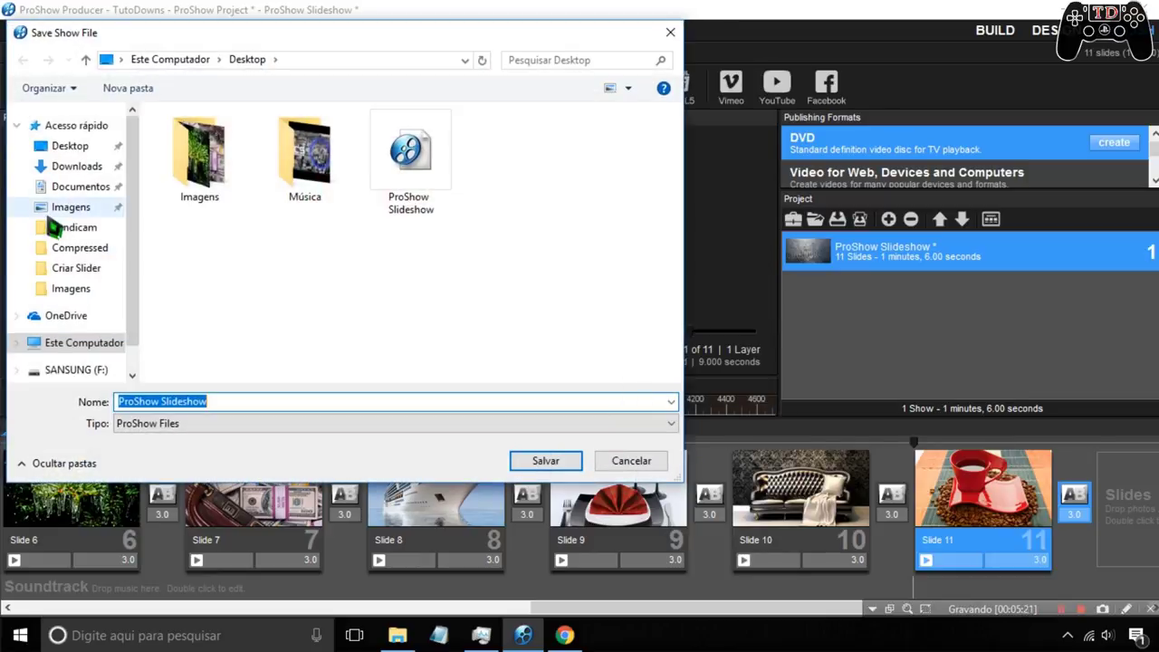
click(522, 460)
click(623, 323)
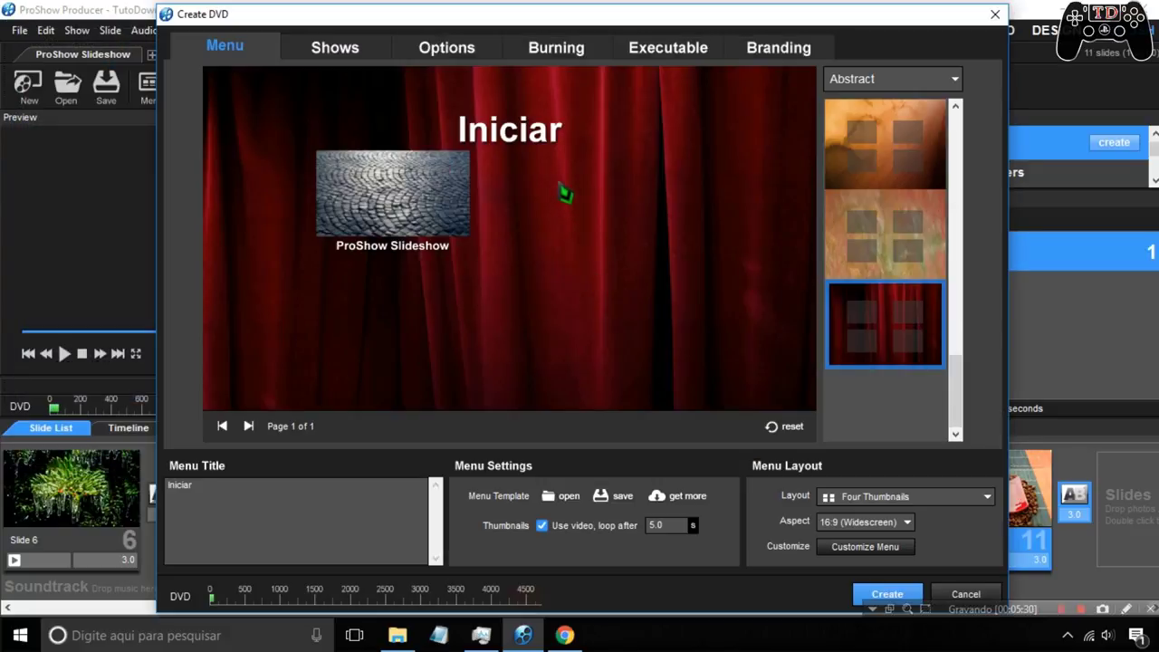
Keep the DVD type at DVD HQ (High Quality - Safe) and set the video clip quality to High Quality
click(347, 52)
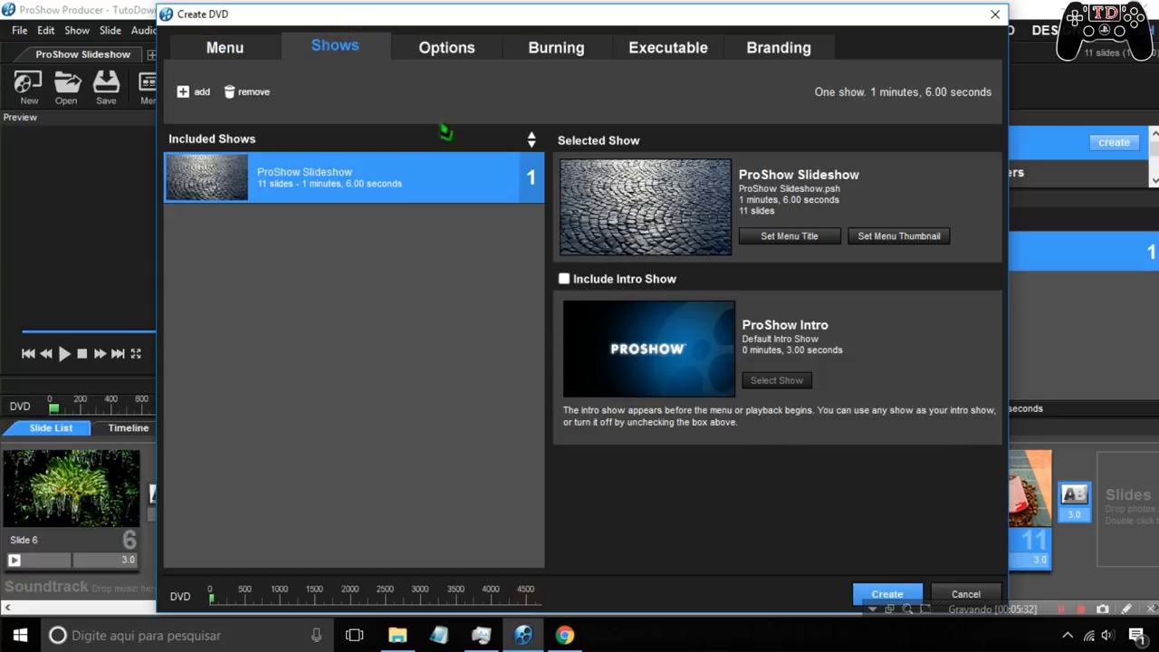
click(440, 50)
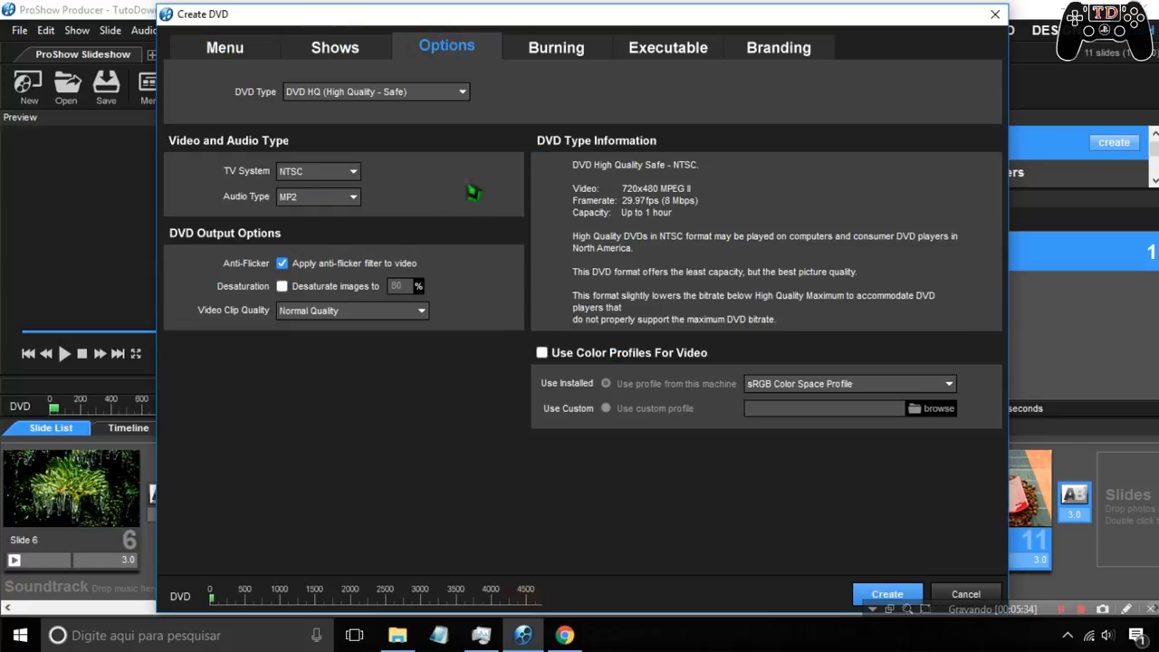
click(389, 92)
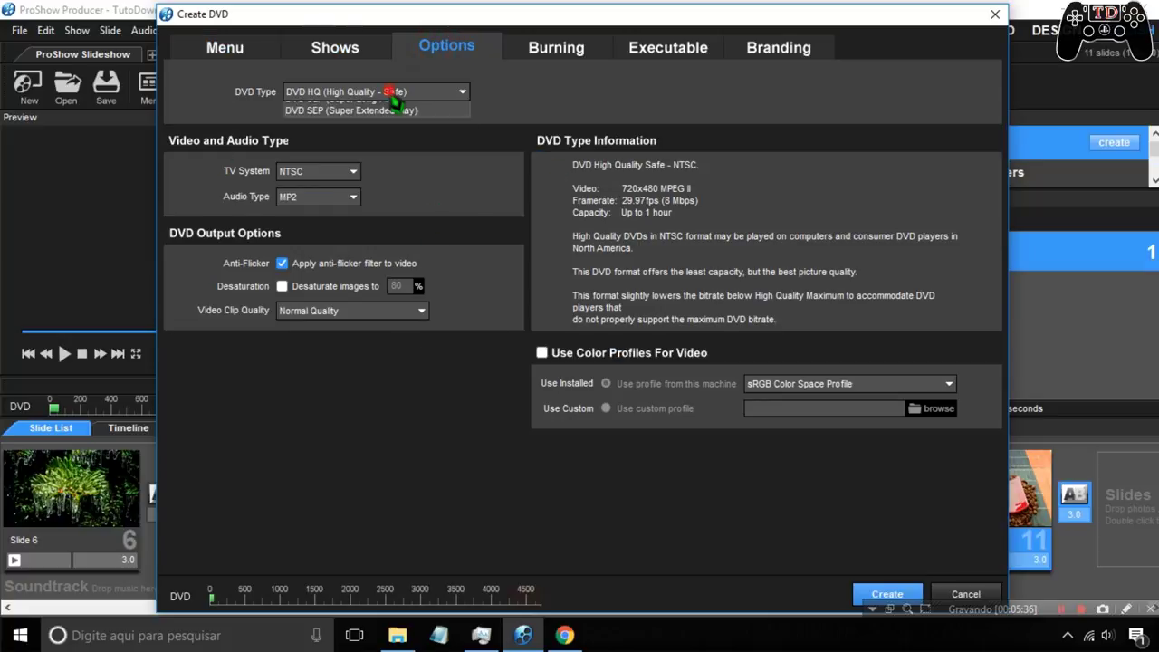
click(386, 109)
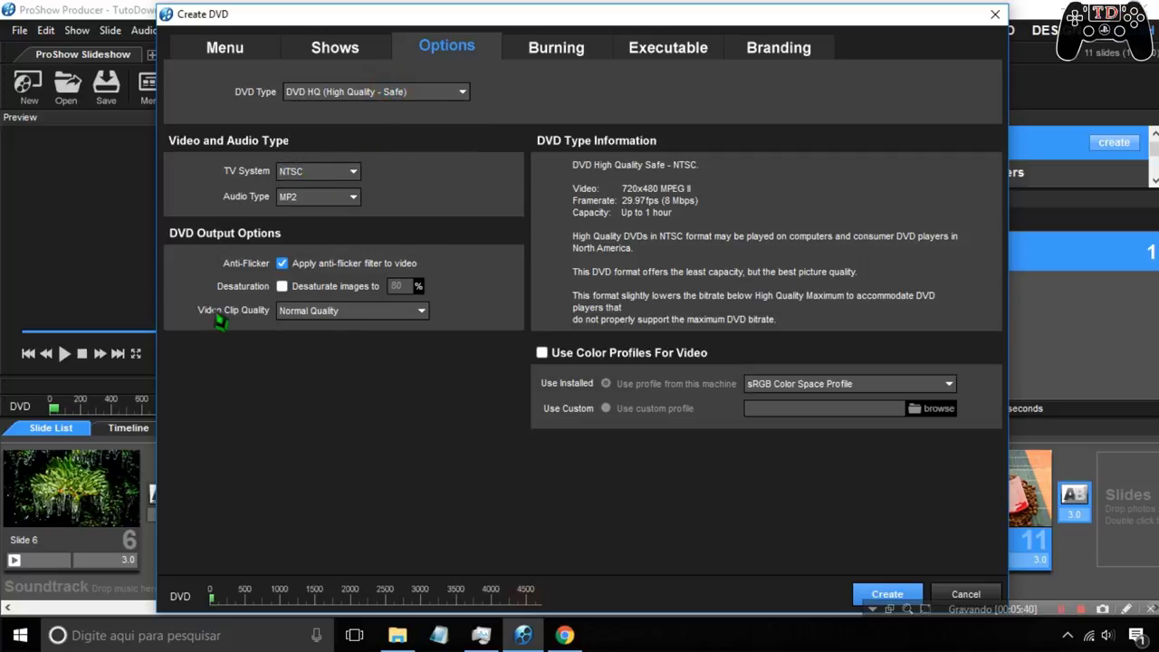
click(319, 310)
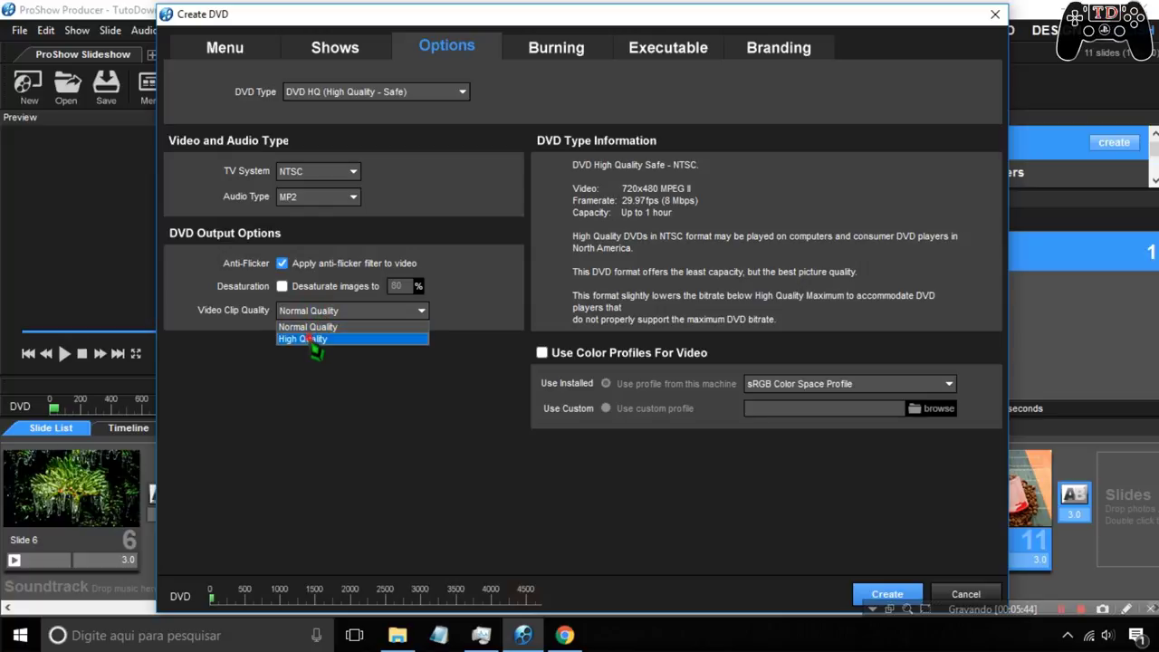
click(312, 339)
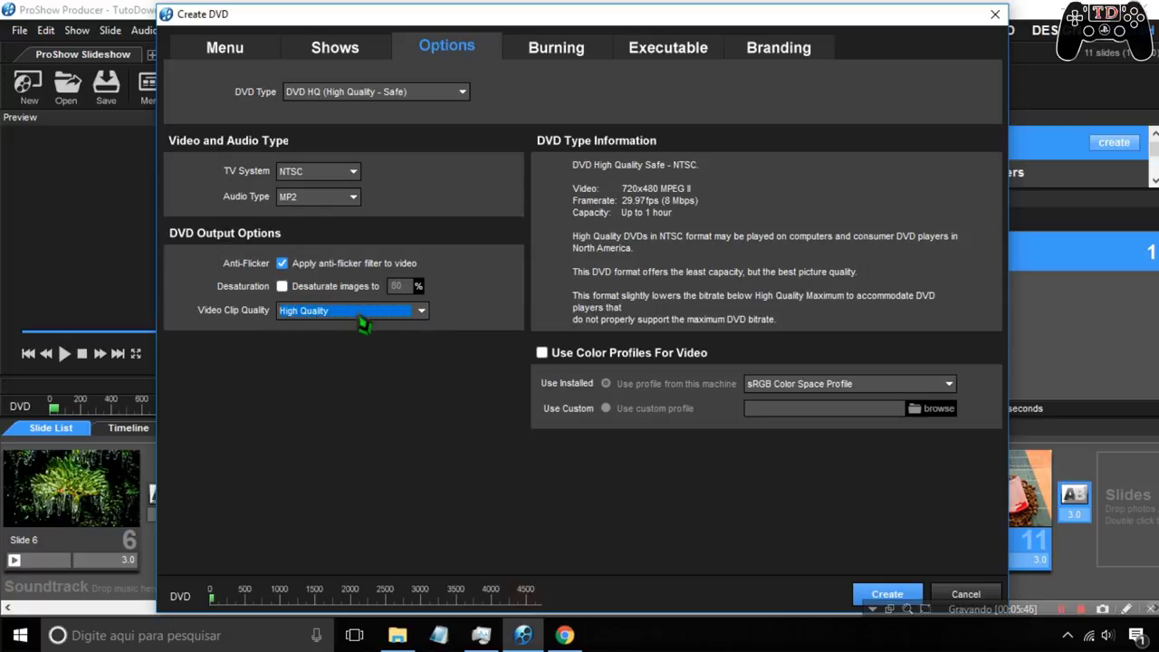
Set the disc writer for burning to ISO Image File
click(544, 54)
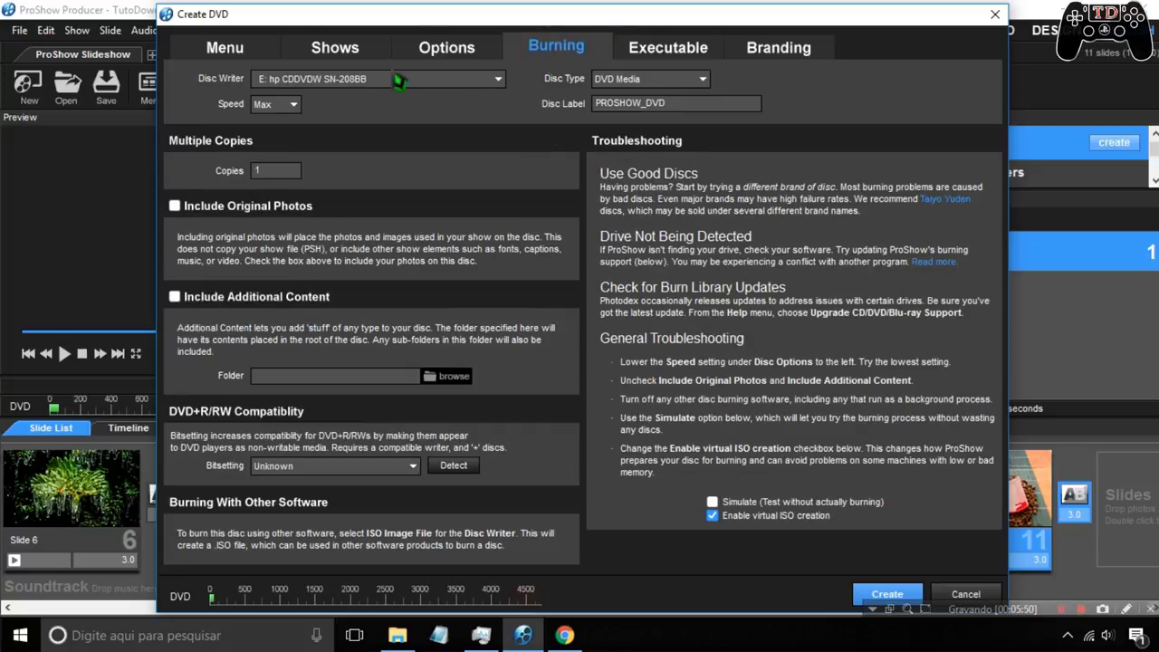
click(317, 81)
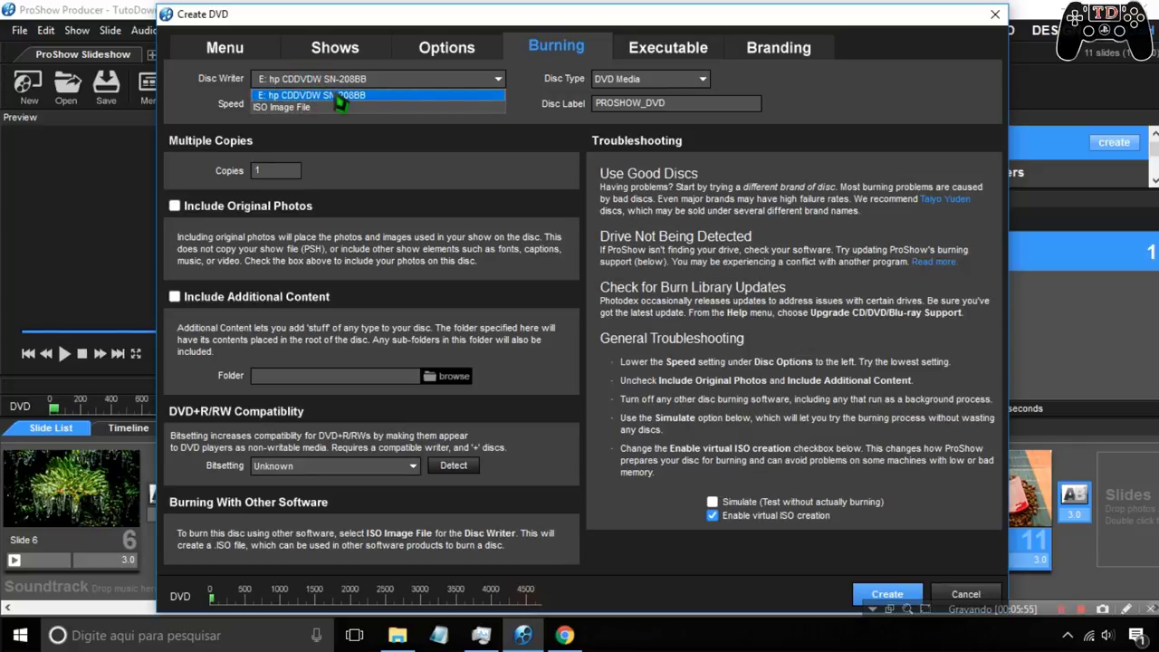
click(288, 109)
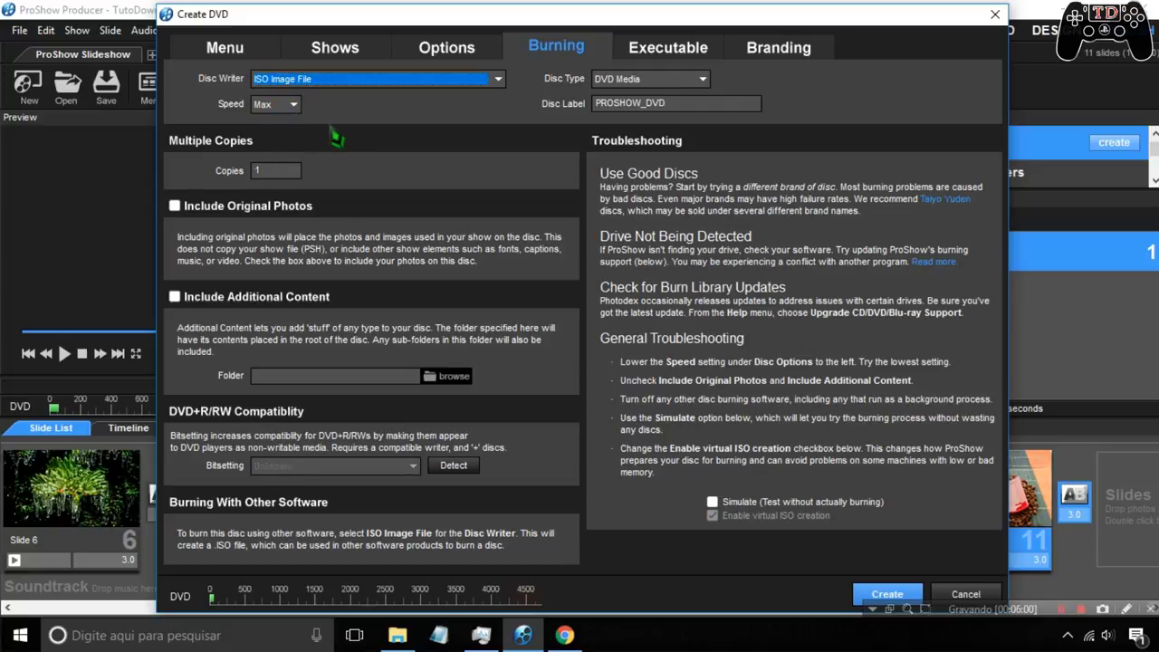
click(308, 80)
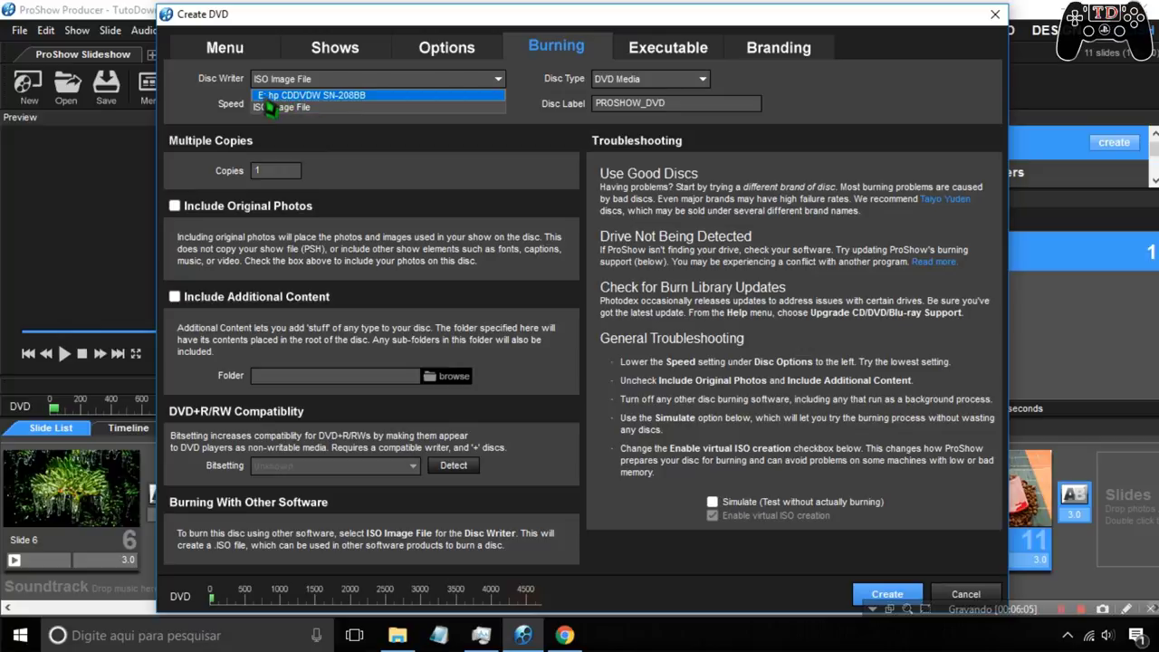
click(265, 96)
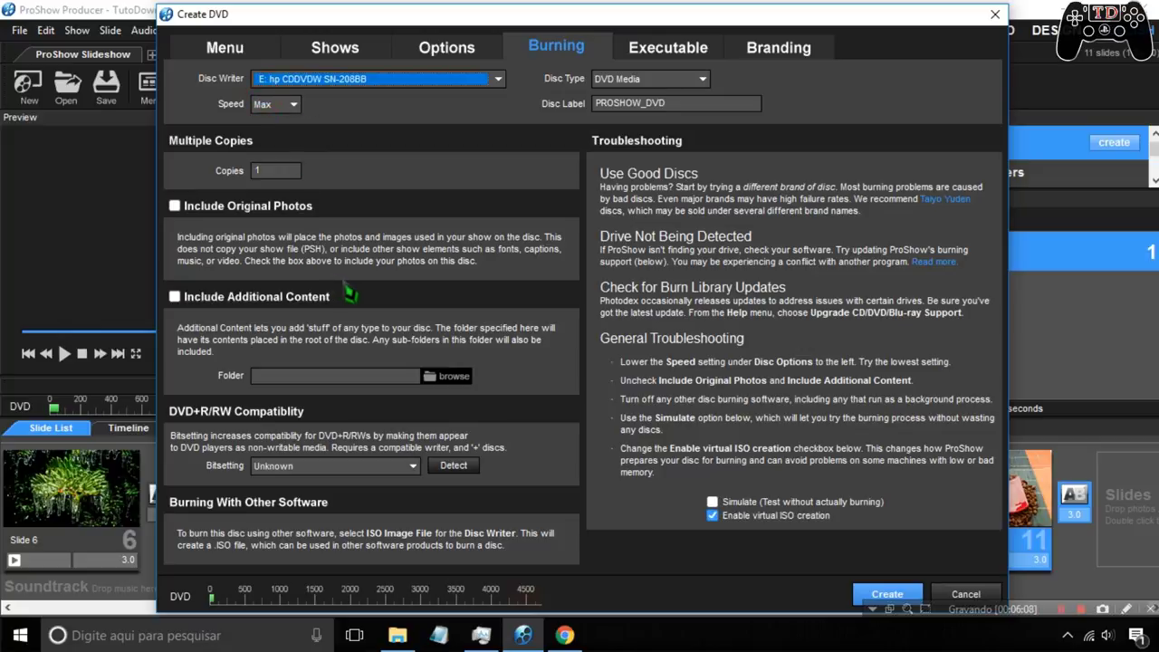
click(344, 81)
click(302, 112)
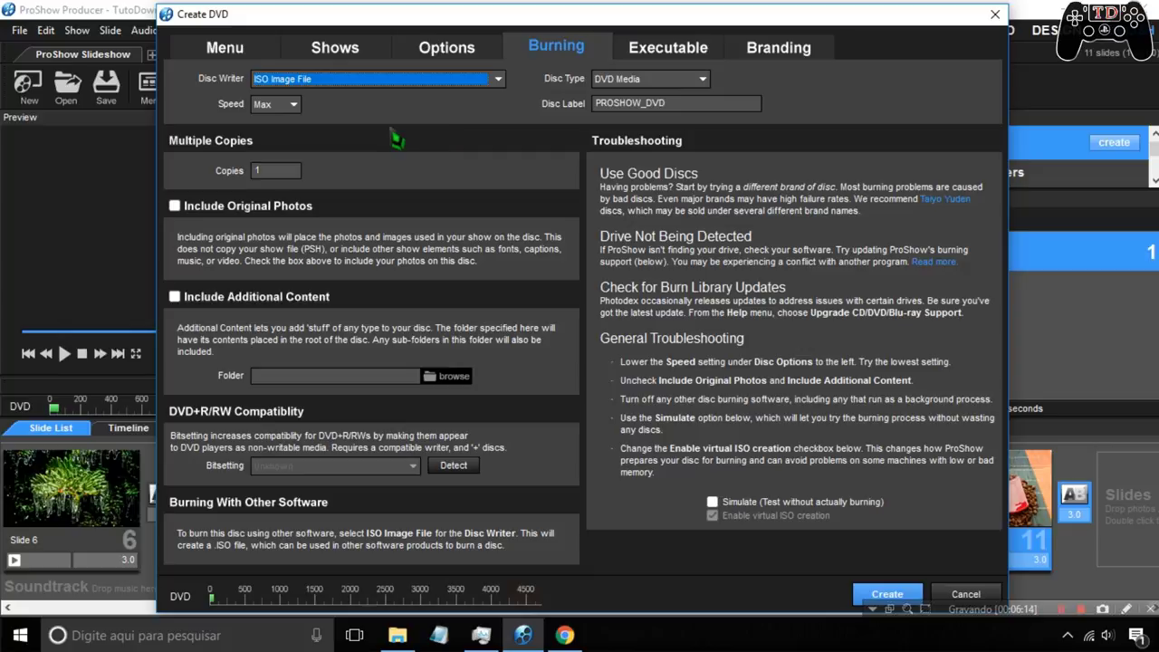
Keep the disc type as DVD Media and set the disc label to TutoDowns
click(634, 81)
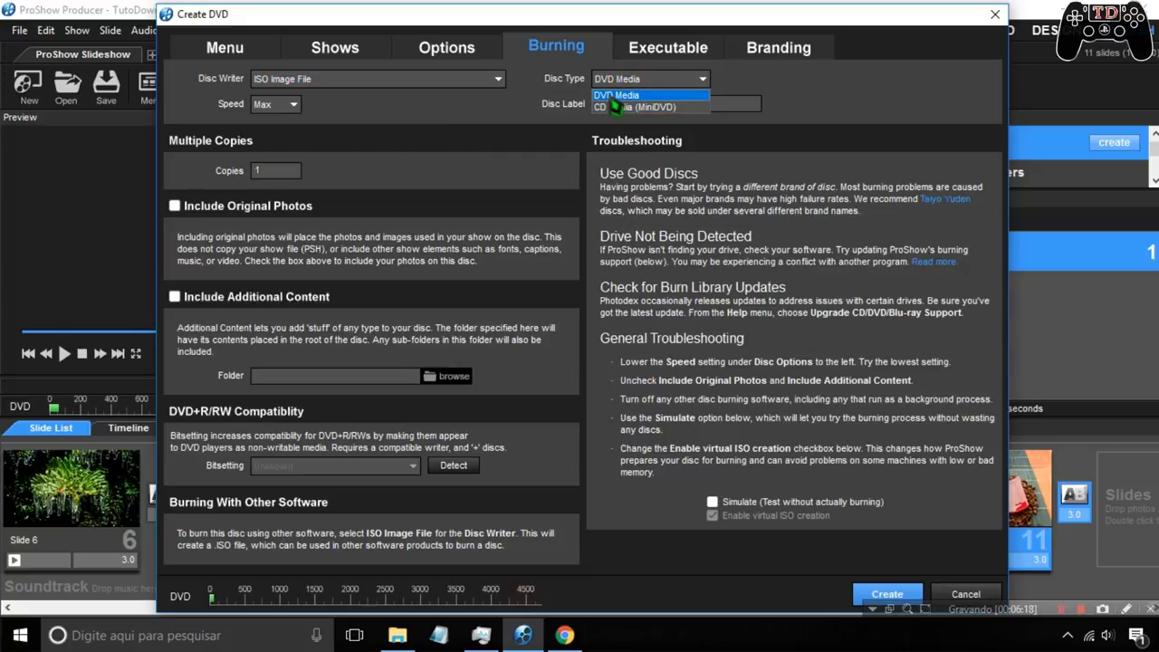
click(616, 98)
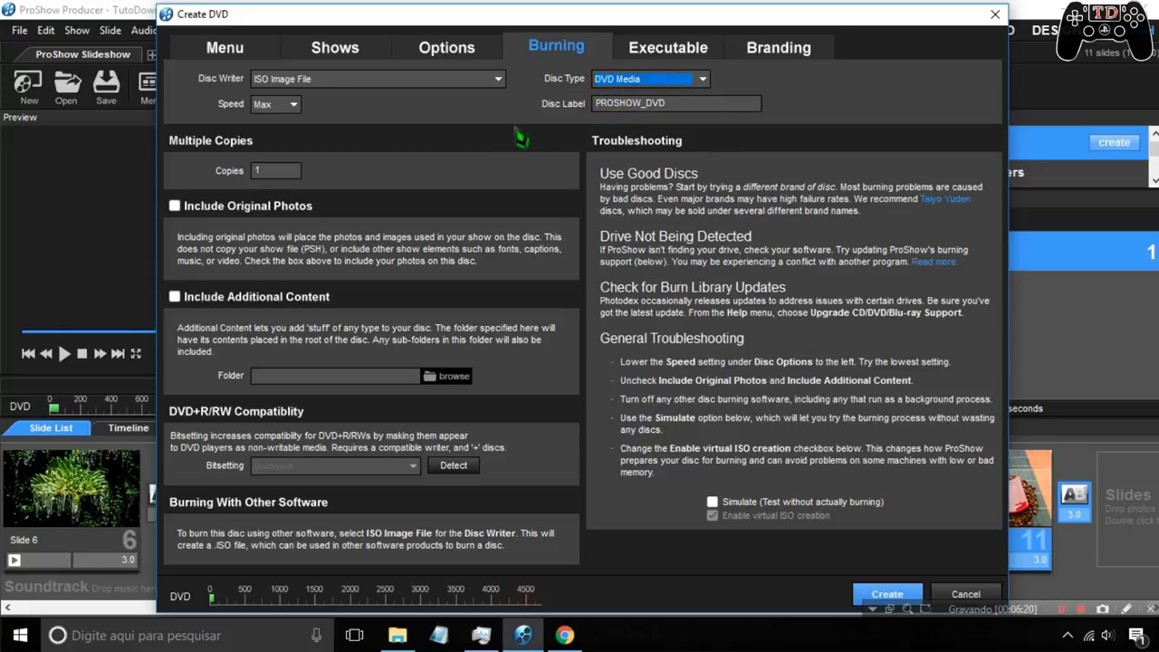
click(661, 103)
drag(662, 103, 596, 103)
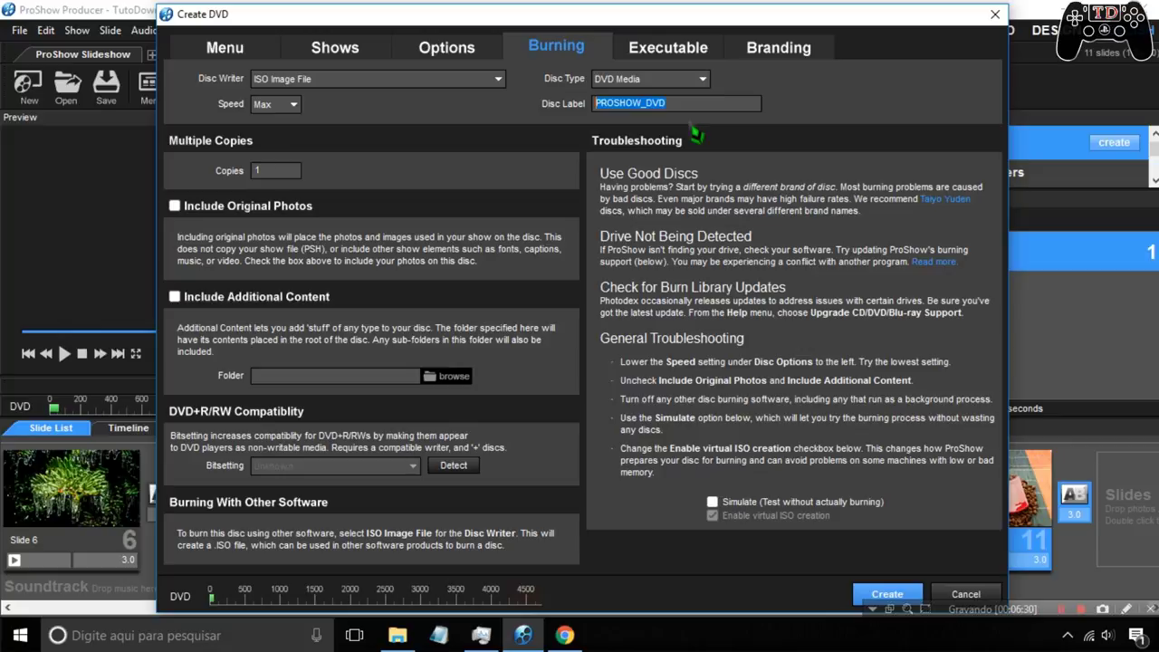
text(TutoDowns)
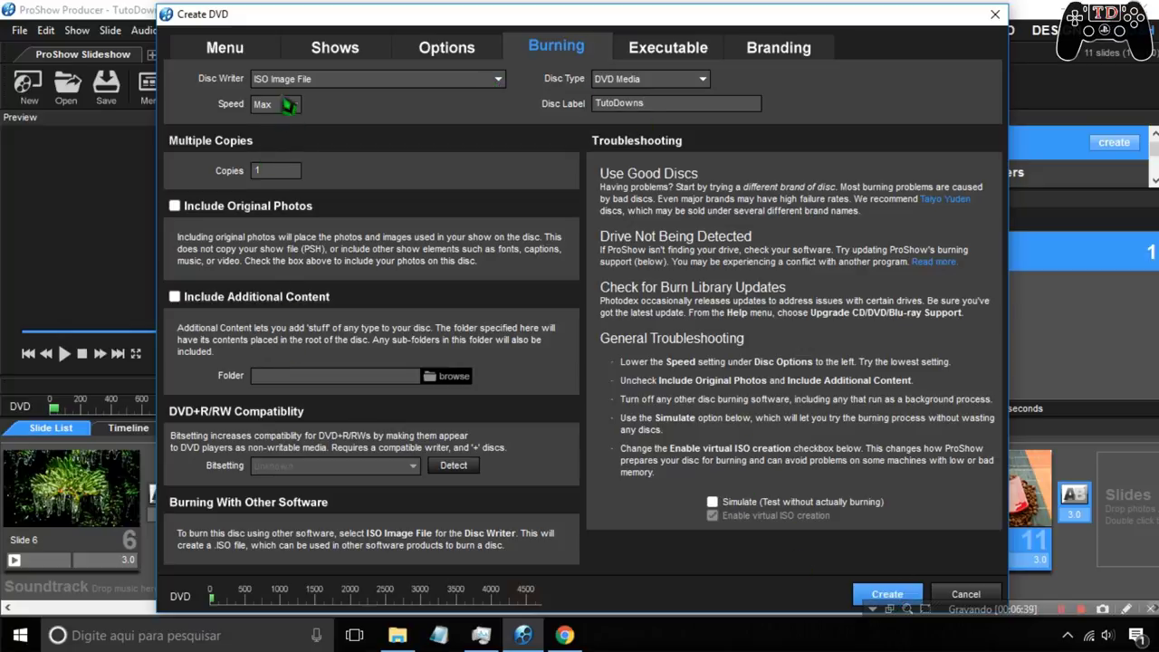
Review the DVD's executable and branding settings, and return to its video and audio options
click(677, 53)
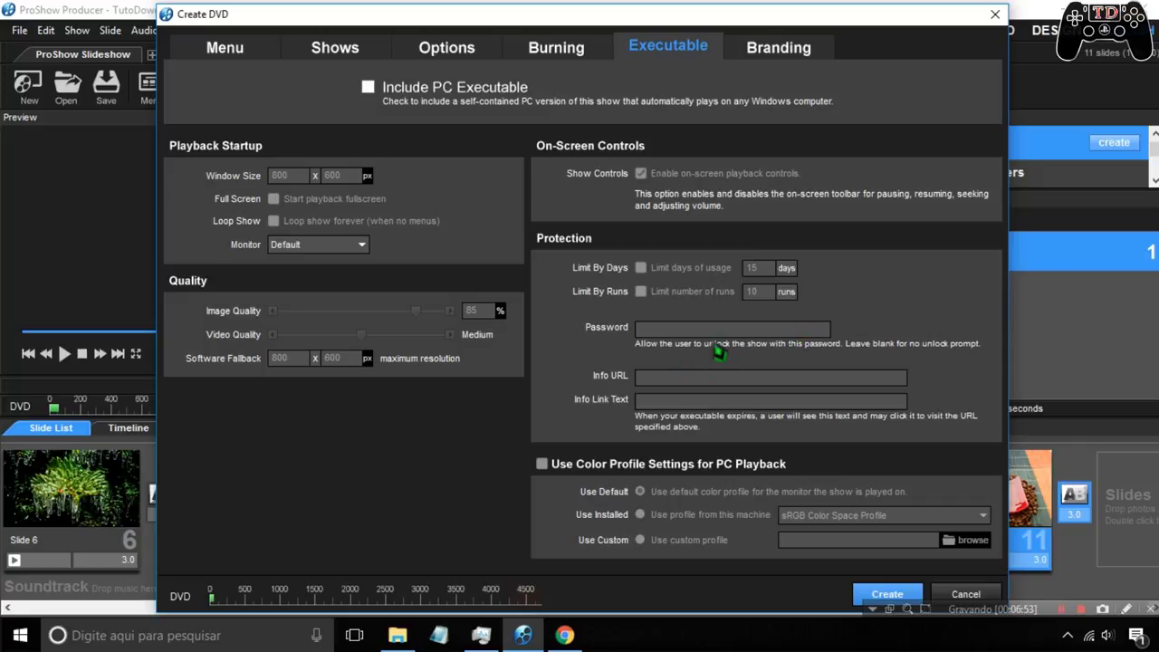
click(779, 49)
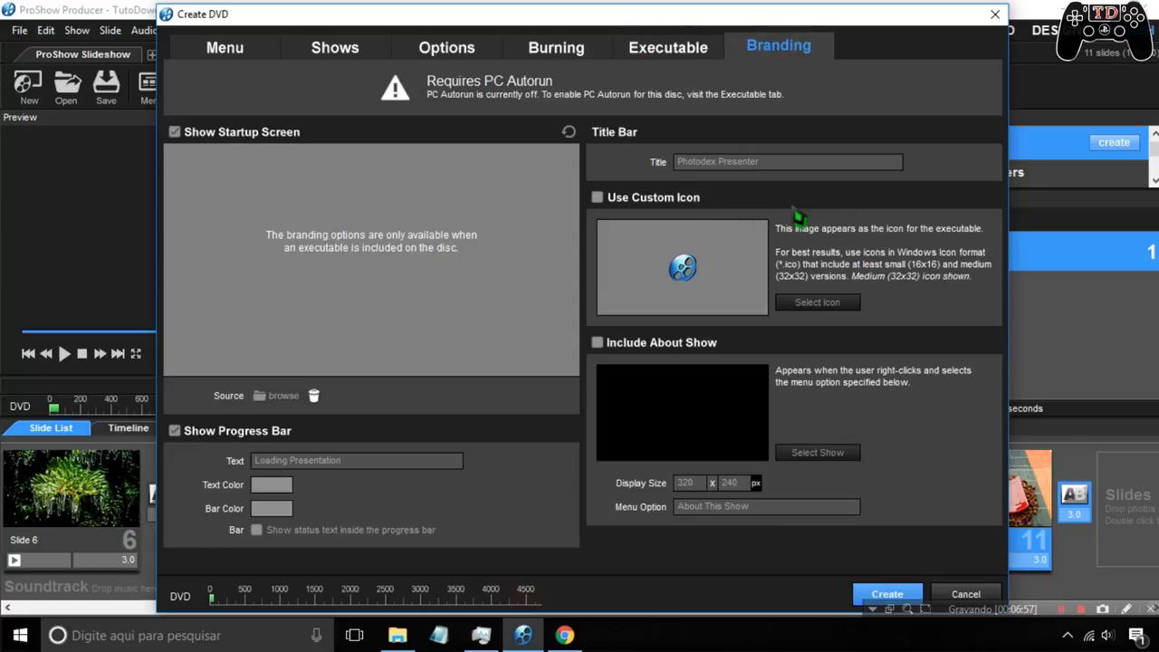
click(678, 47)
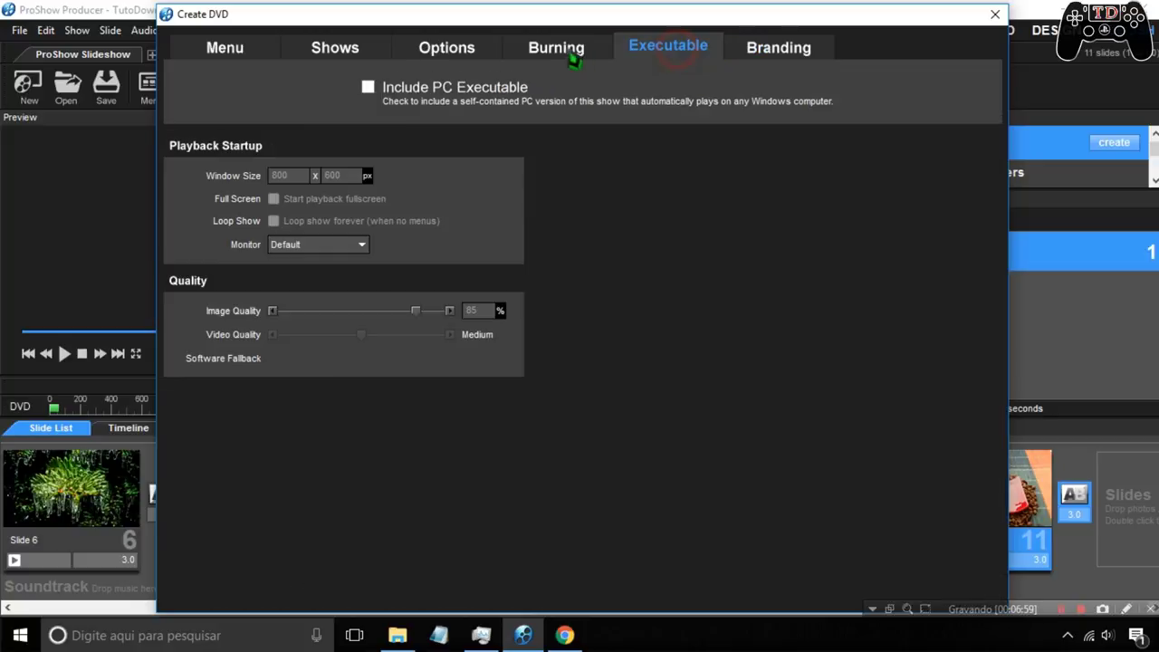
click(562, 53)
click(428, 47)
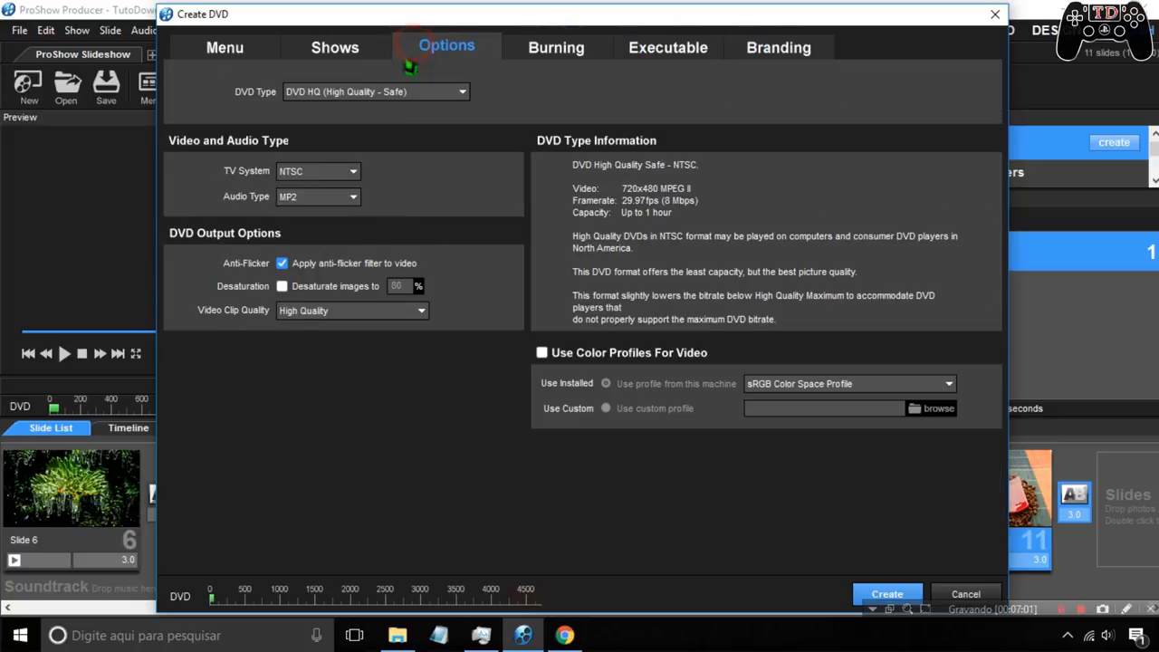
Toggle the inclusion of the default ProShow Intro in the DVD's shows several times, ending with it included
click(360, 62)
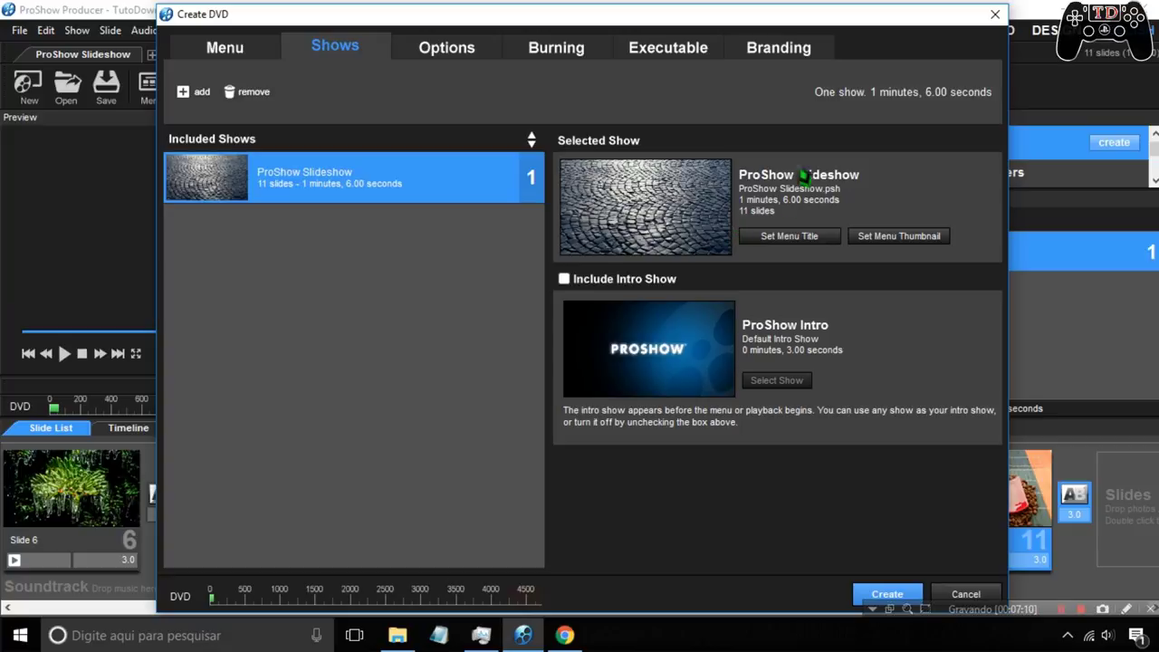
click(564, 279)
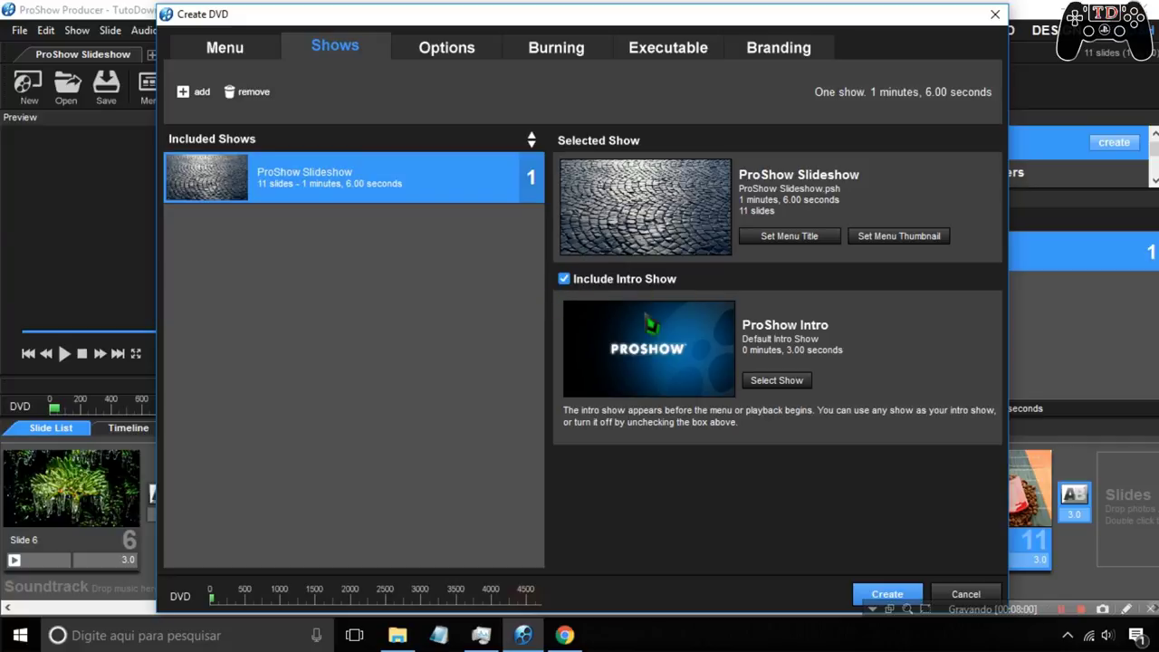
click(564, 278)
click(564, 279)
click(564, 279)
click(565, 279)
click(564, 278)
click(564, 279)
click(564, 279)
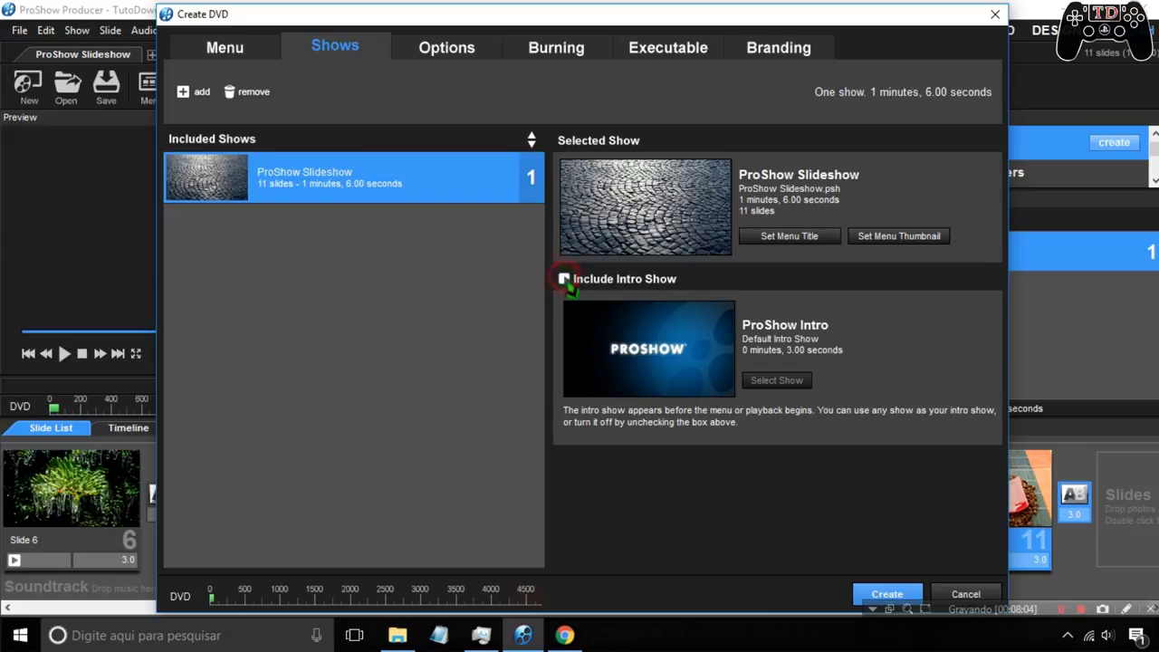
click(564, 279)
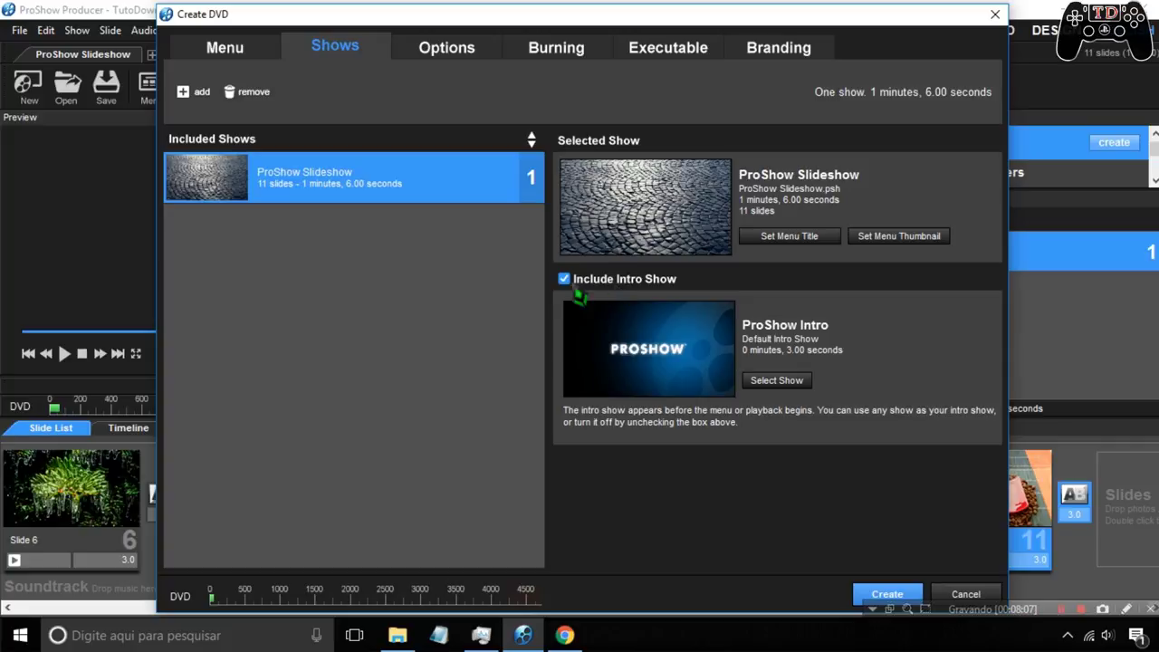
Browse for another intro show file, cancel the selection, and turn the intro show off and on again
click(777, 382)
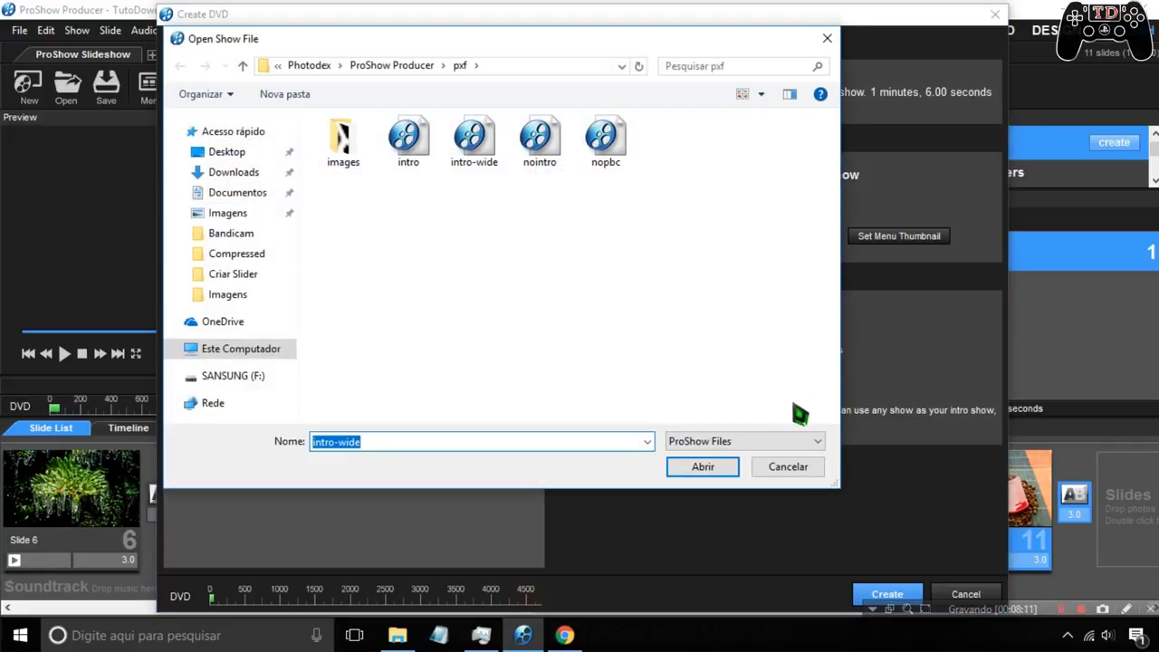
click(803, 467)
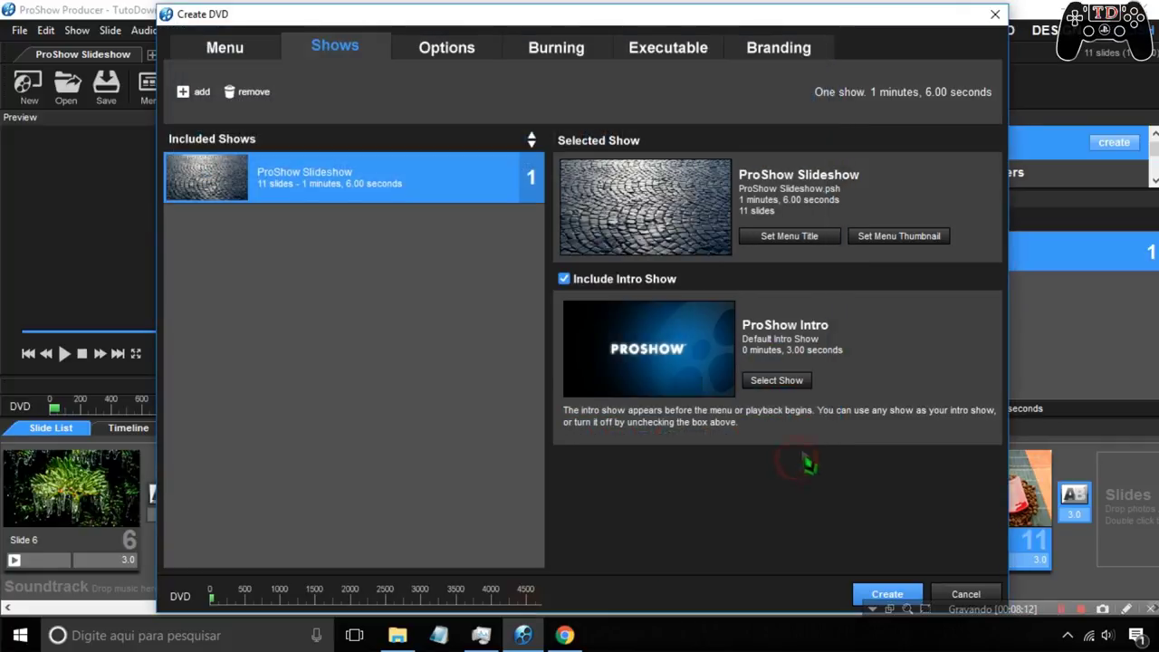
click(564, 279)
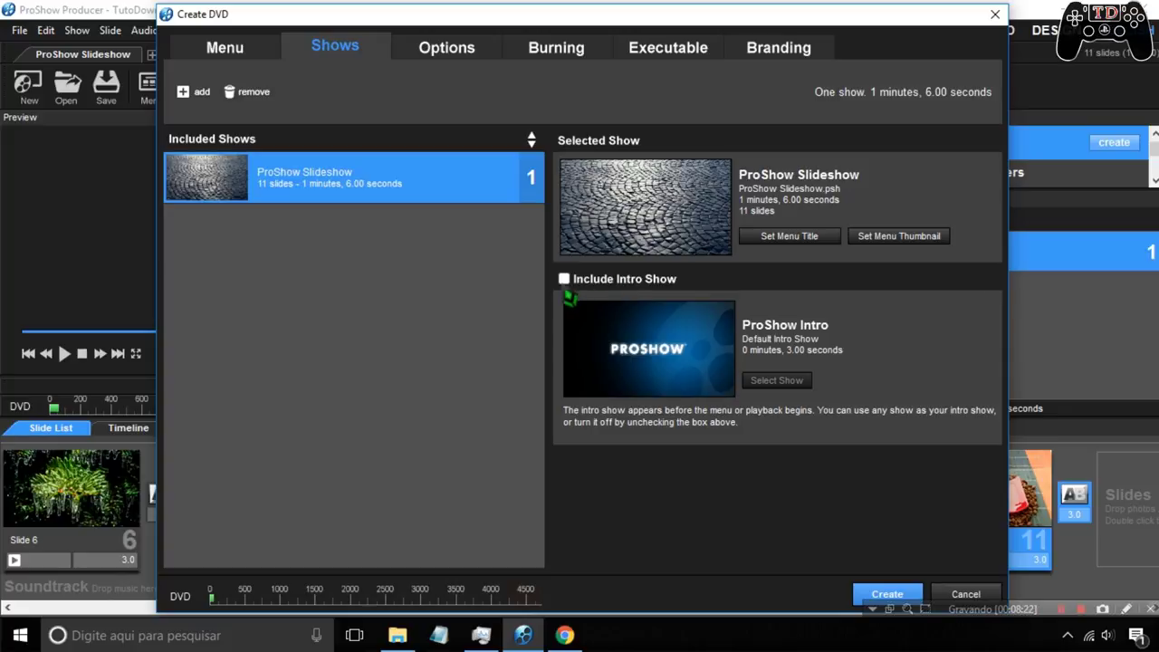
click(564, 279)
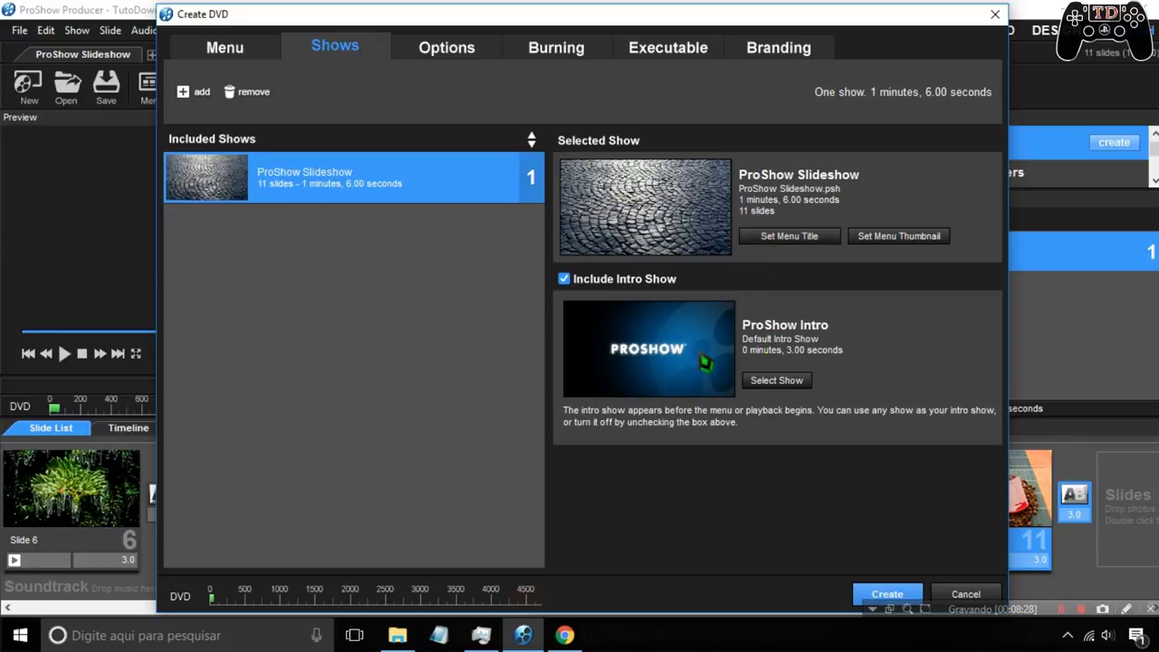
Check the DVD's executable settings briefly and exclude the intro show from the DVD
click(674, 50)
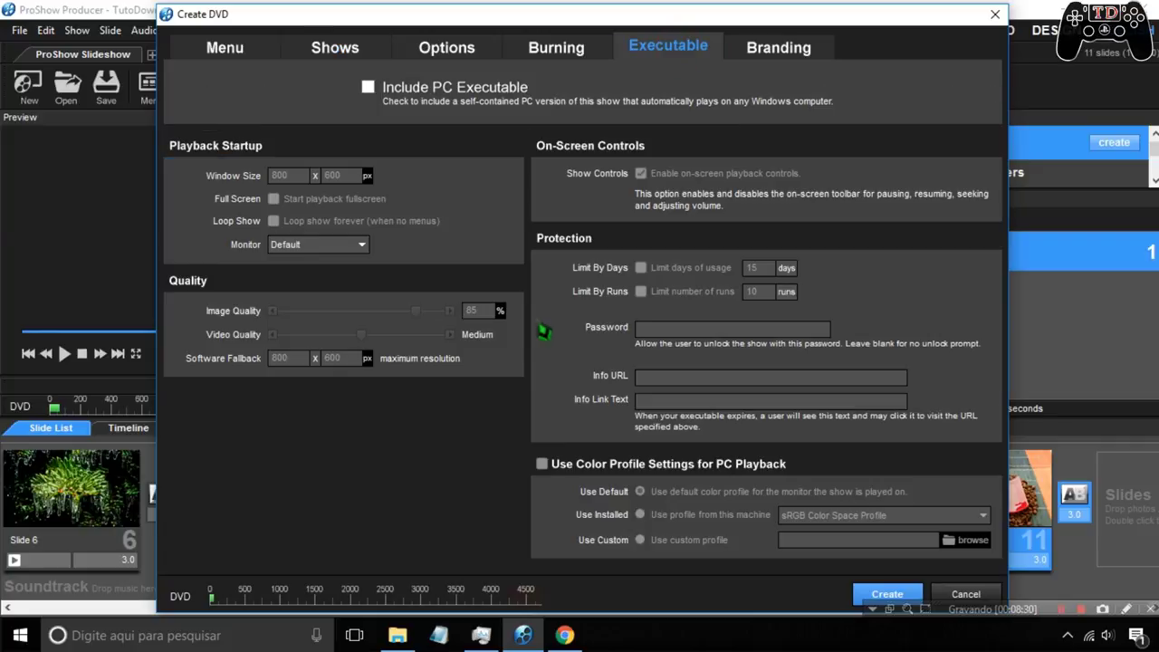
click(336, 54)
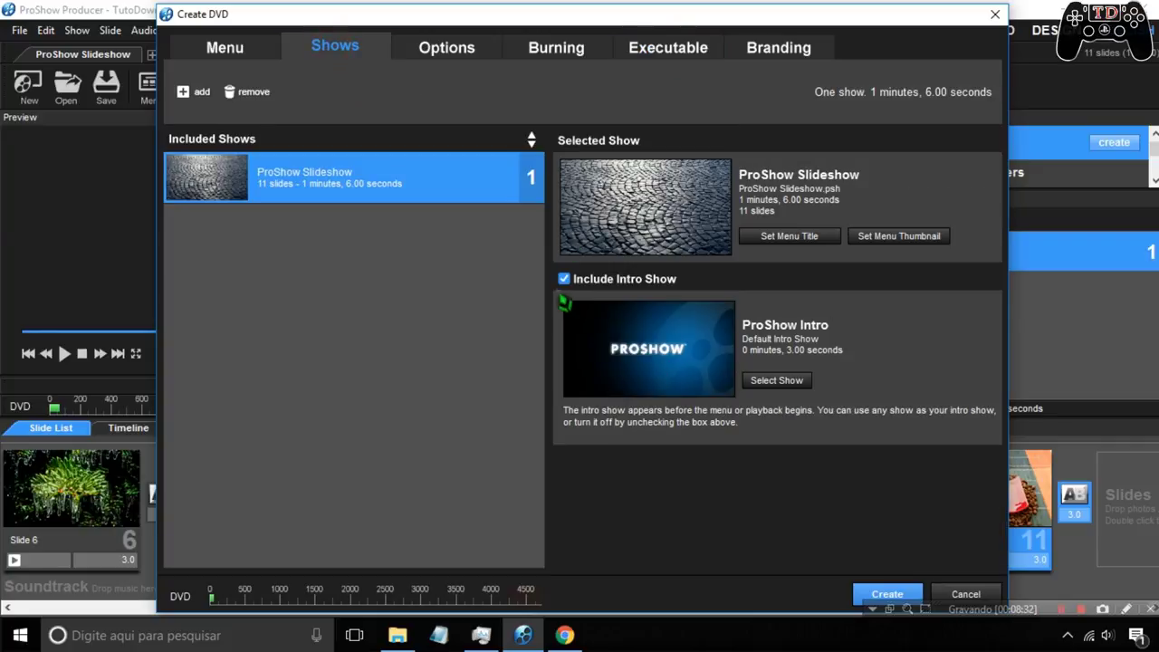
click(563, 279)
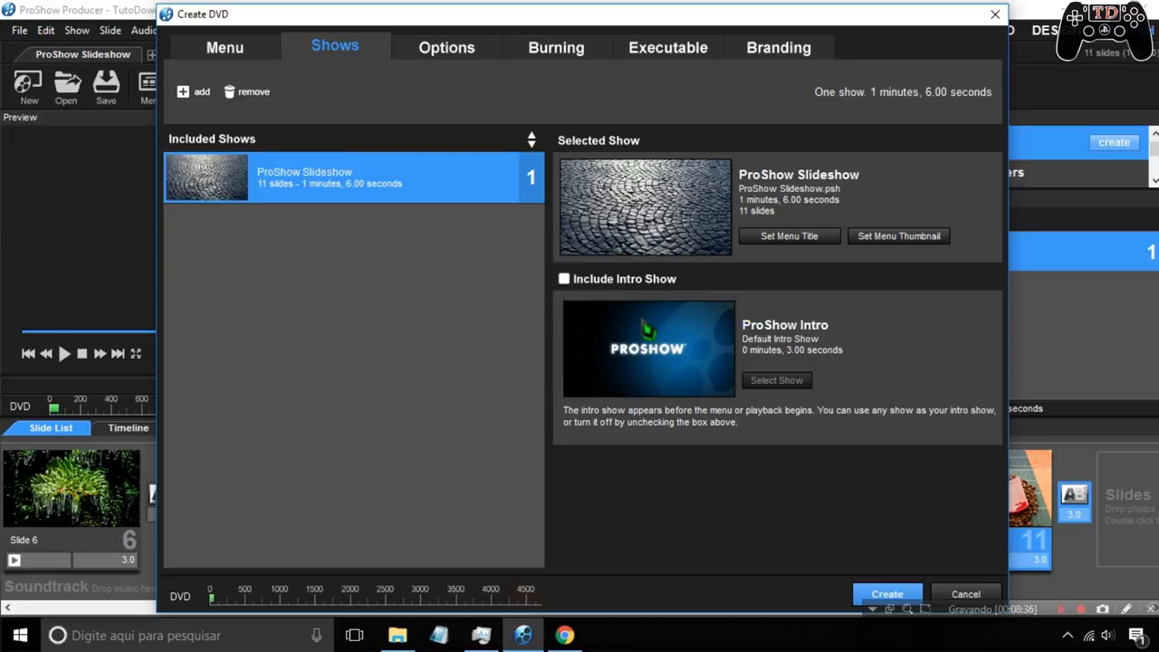
Recheck the burning settings and create the DVD, saving its ISO image as TutoDowns on the Desktop
click(449, 45)
click(533, 51)
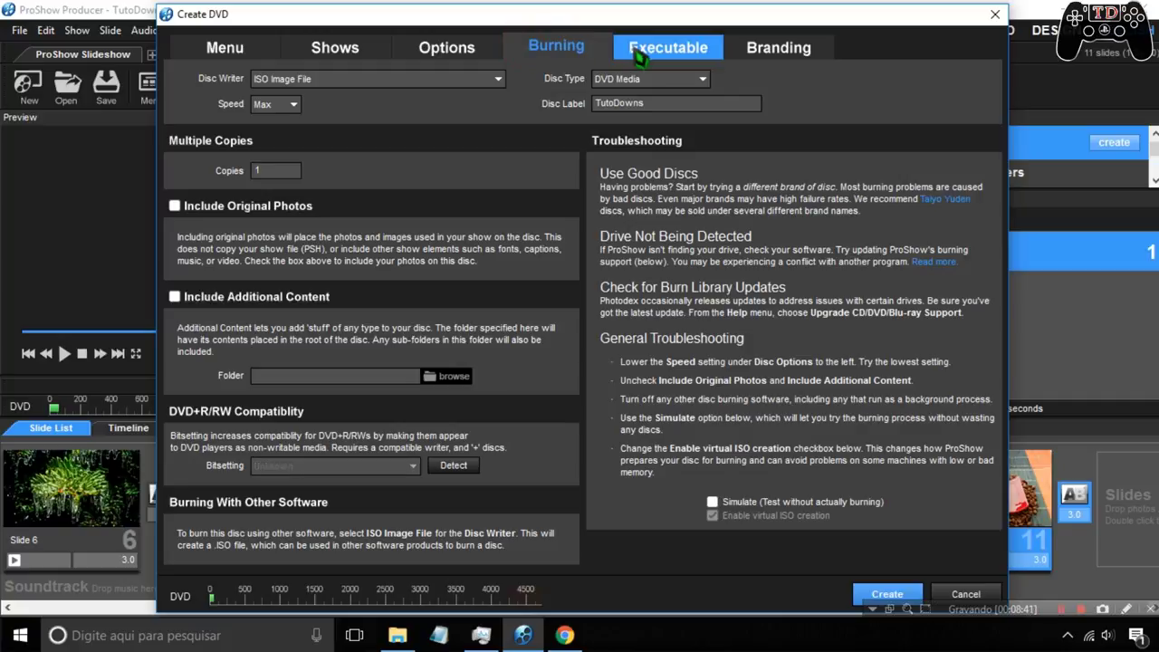
click(889, 593)
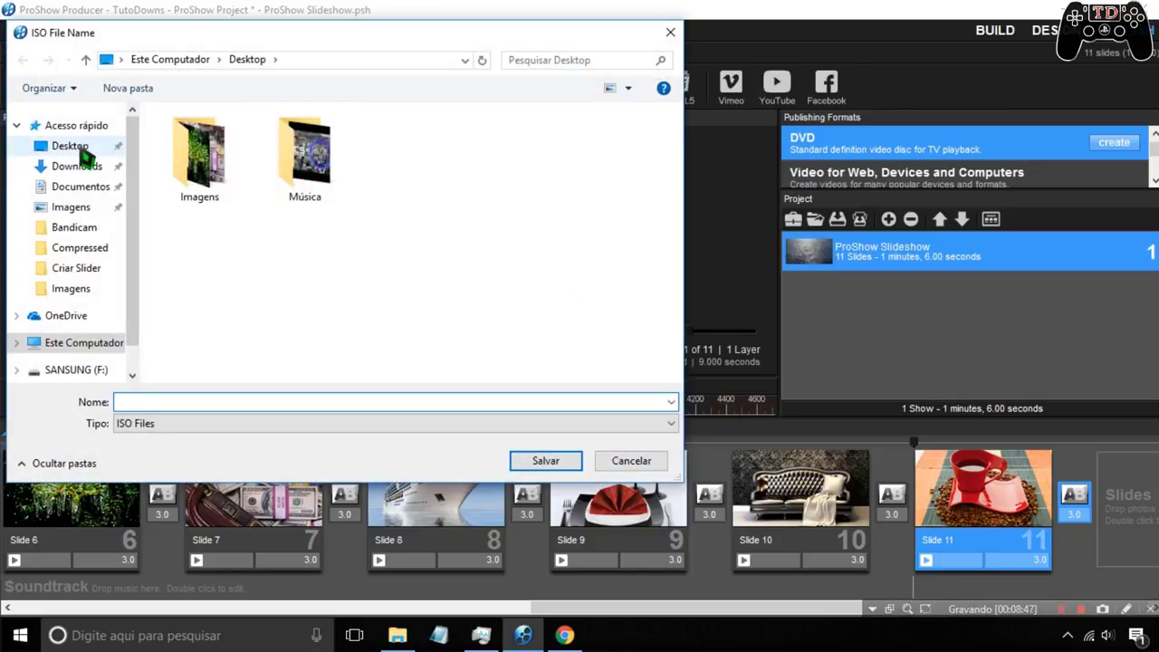
click(168, 403)
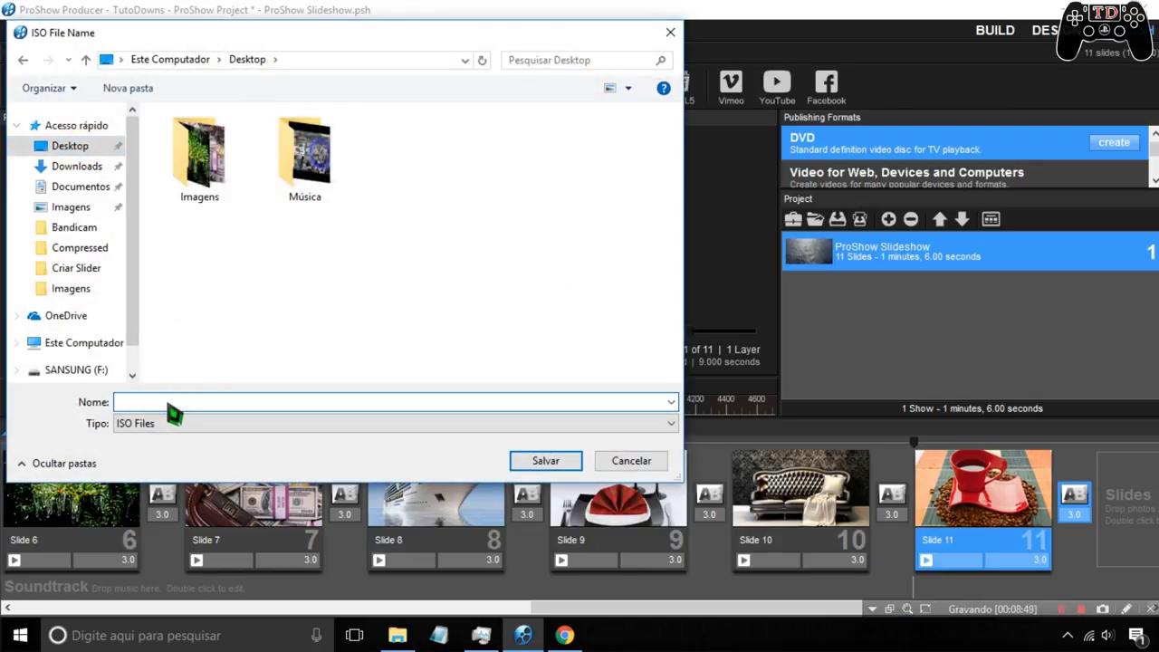
text(TutoDowns)
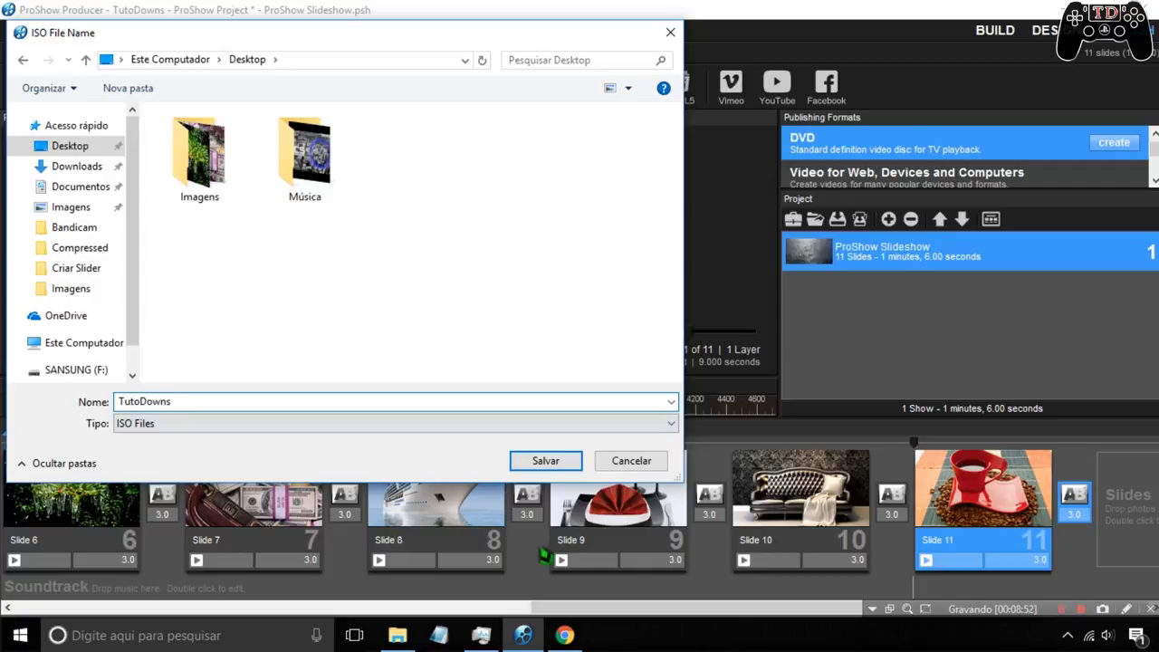
click(543, 463)
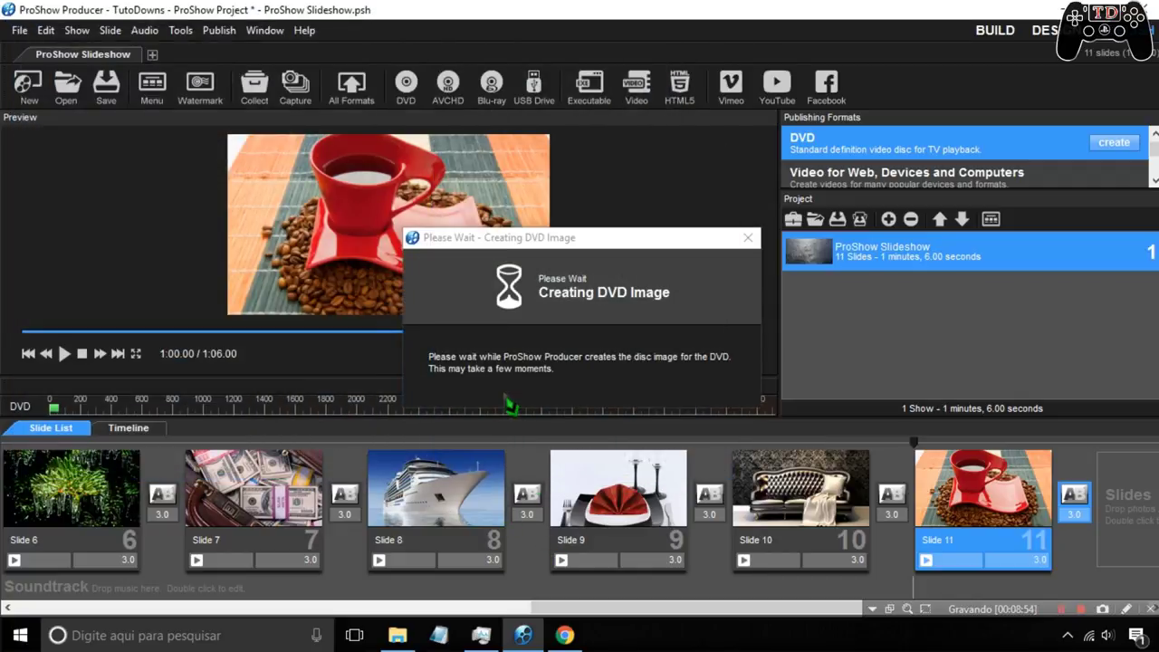